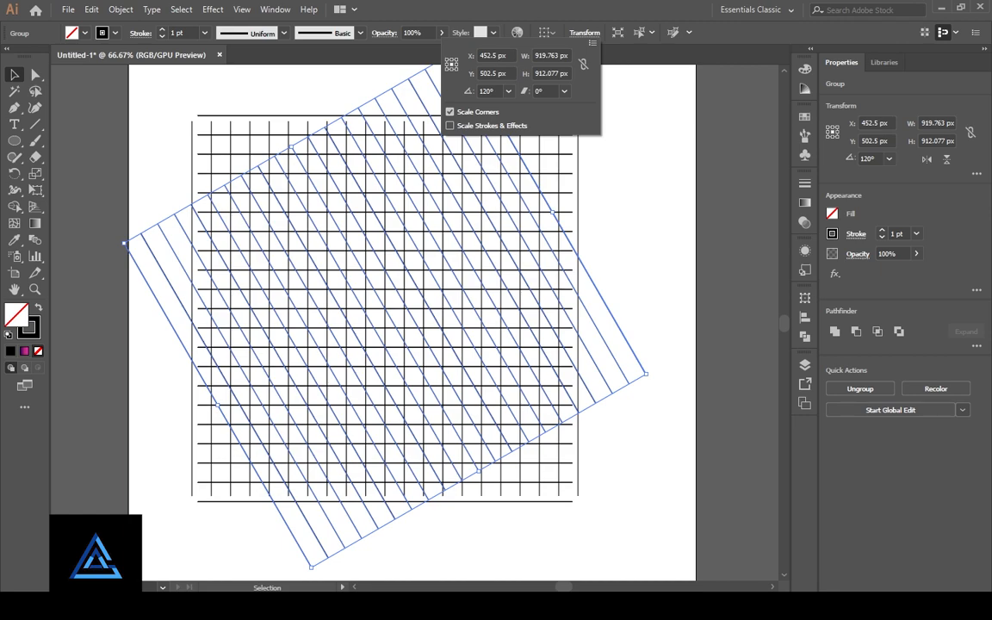
# Step: Reflect the slanted line group across the vertical axis as a copy to form a triangular grid
pyautogui.press('Escape')
pyautogui.hotkey('ctrl', 'shift', 'a')
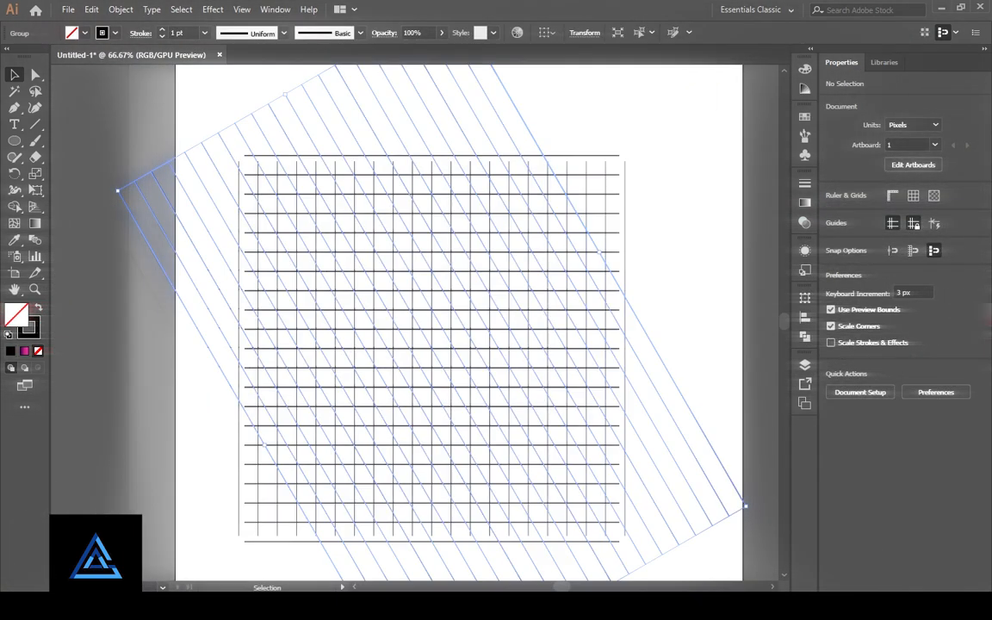
pyautogui.rightClick(267, 142)
pyautogui.moveTo(308, 272)
pyautogui.click(445, 322)
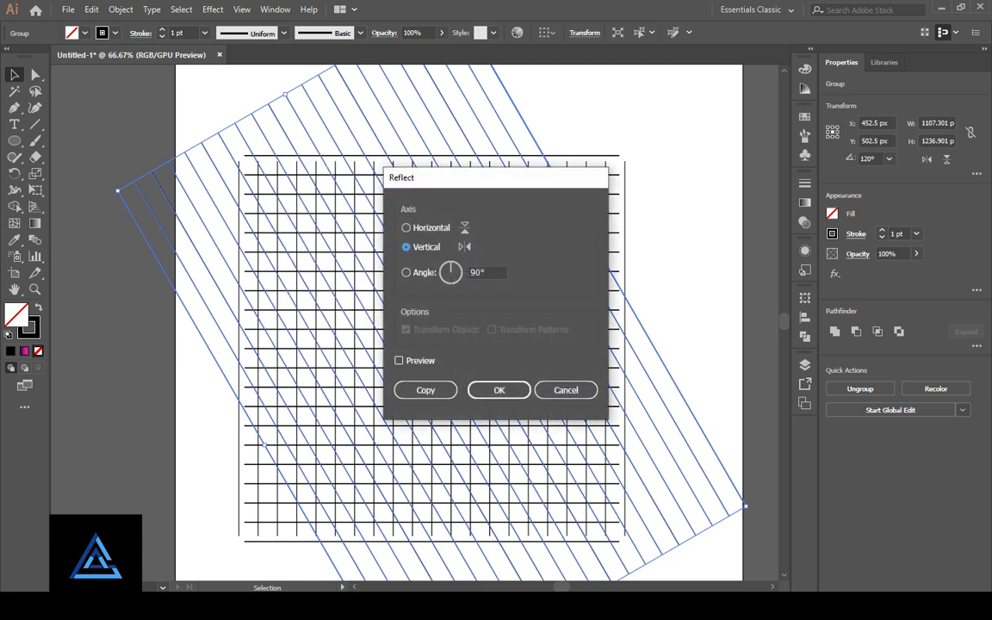
pyautogui.click(417, 389)
pyautogui.hotkey('ctrl', 'shift', 'a')
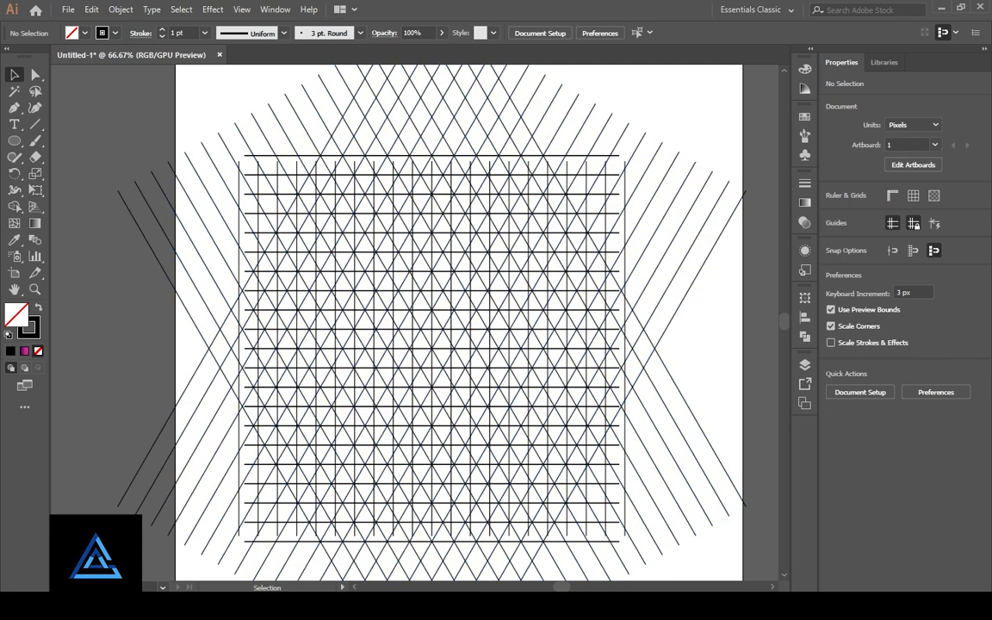
# Step: Merge grid cells with Shape Builder into a large outer L and a smaller parallel L inside it, with slanted lower ends
pyautogui.hotkey('ctrl', 'a')
pyautogui.hotkey('shift', 'm')
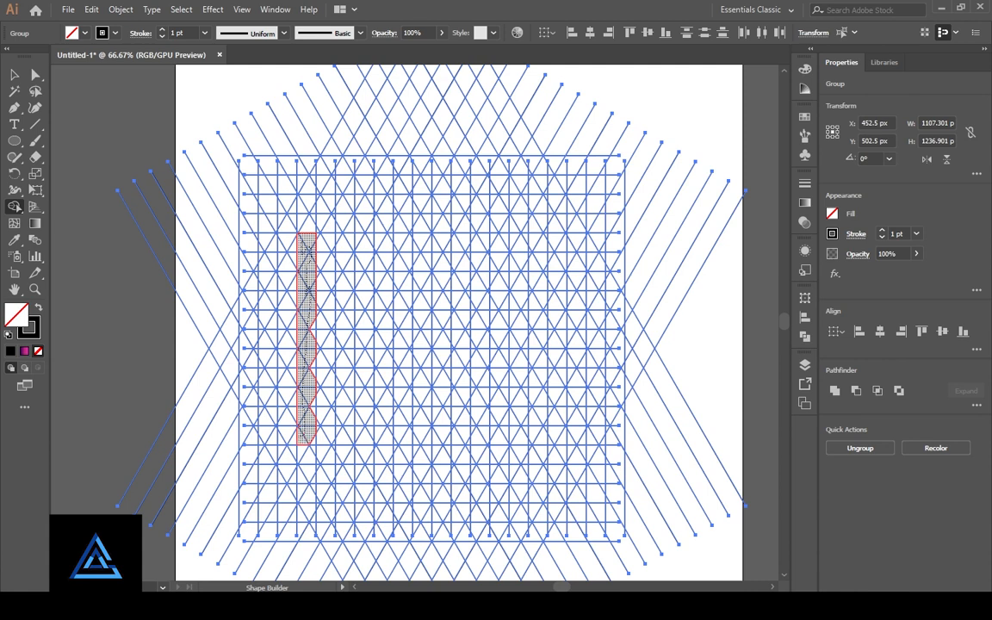
pyautogui.moveTo(564, 435); pyautogui.dragTo(592, 437)
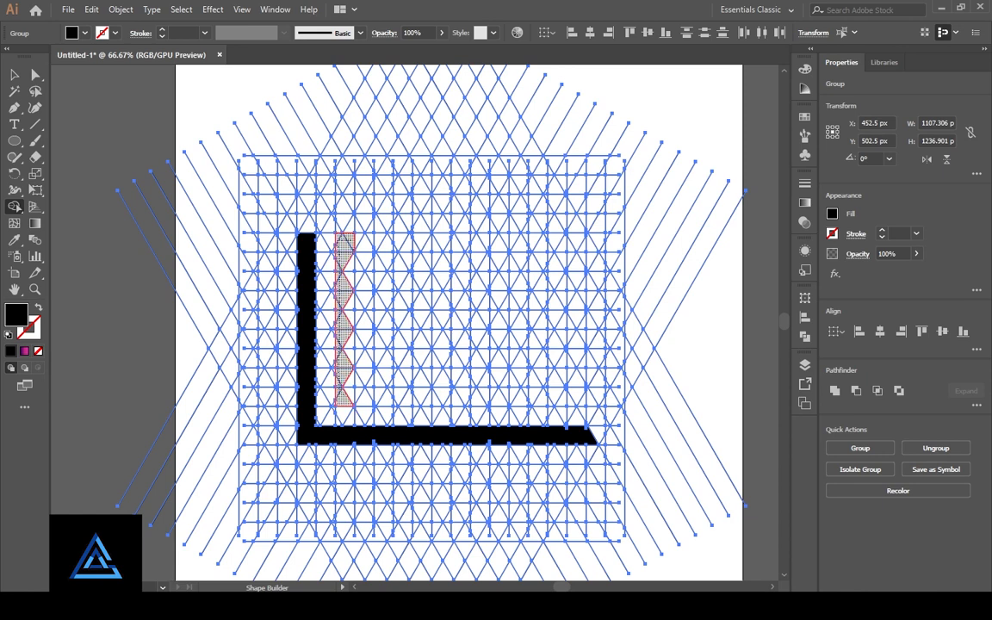
pyautogui.click(546, 393)
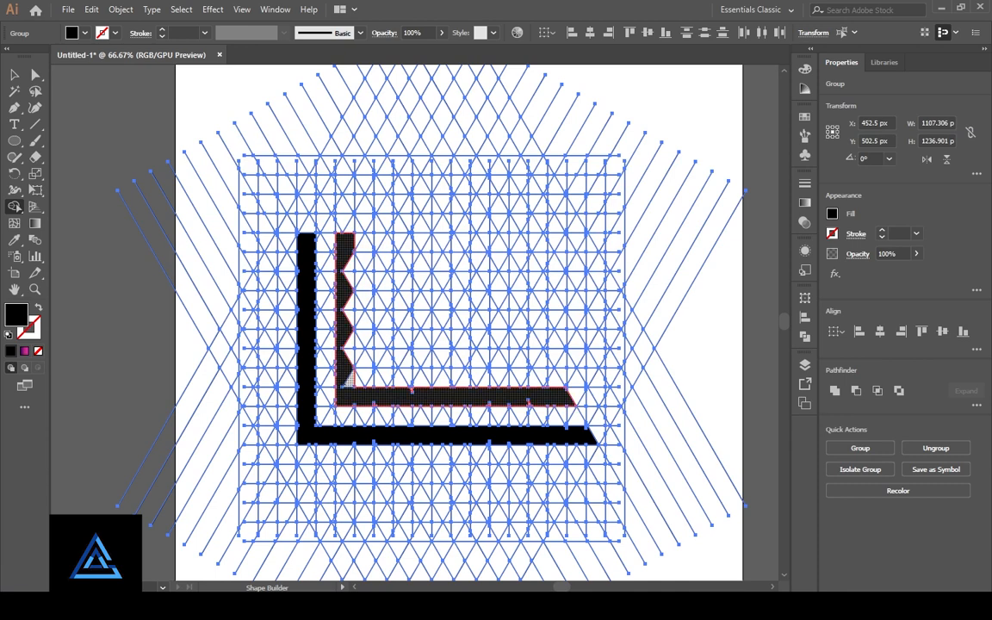
pyautogui.click(346, 272)
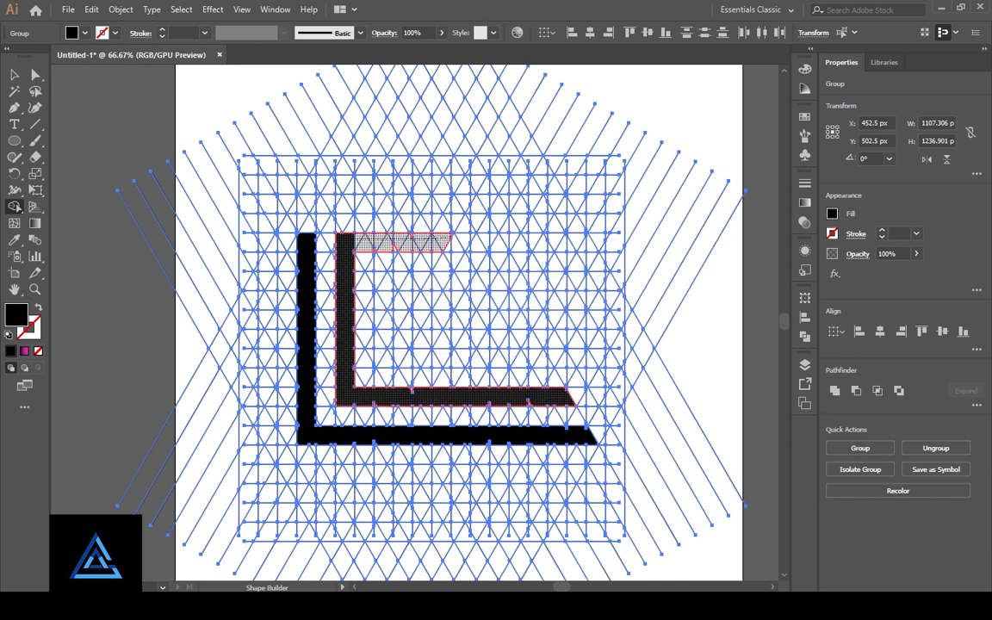
# Step: Merge the top row of grid cells into the inner L as an upper arm with a slanted end, making a C
pyautogui.click(463, 245)
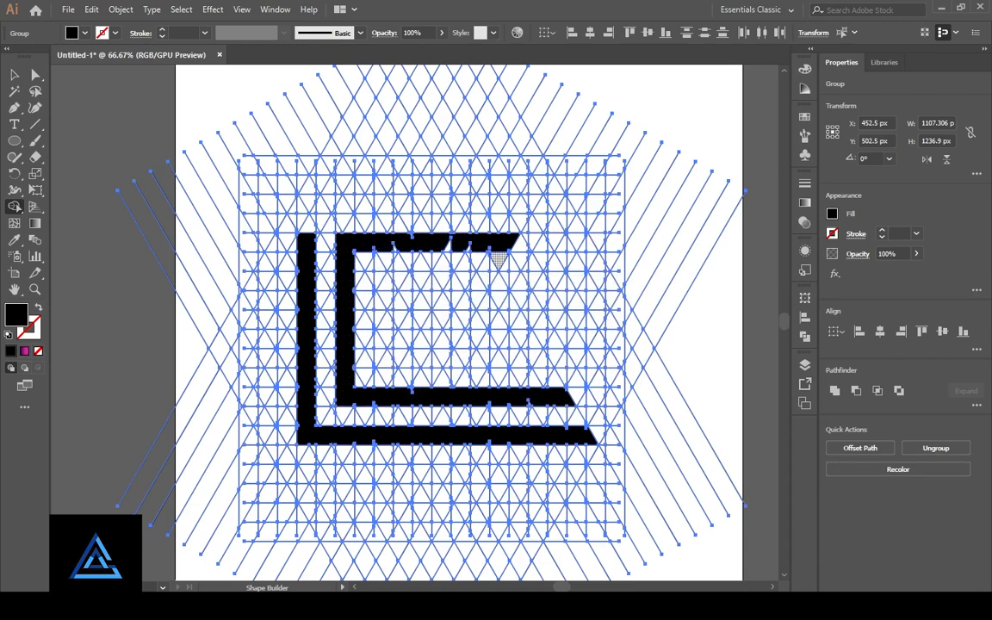
pyautogui.hotkey('ctrl', '+')
pyautogui.hotkey('ctrl', '+')
pyautogui.scroll(1, 520, 327)
pyautogui.hotkey('ctrl', 'z')
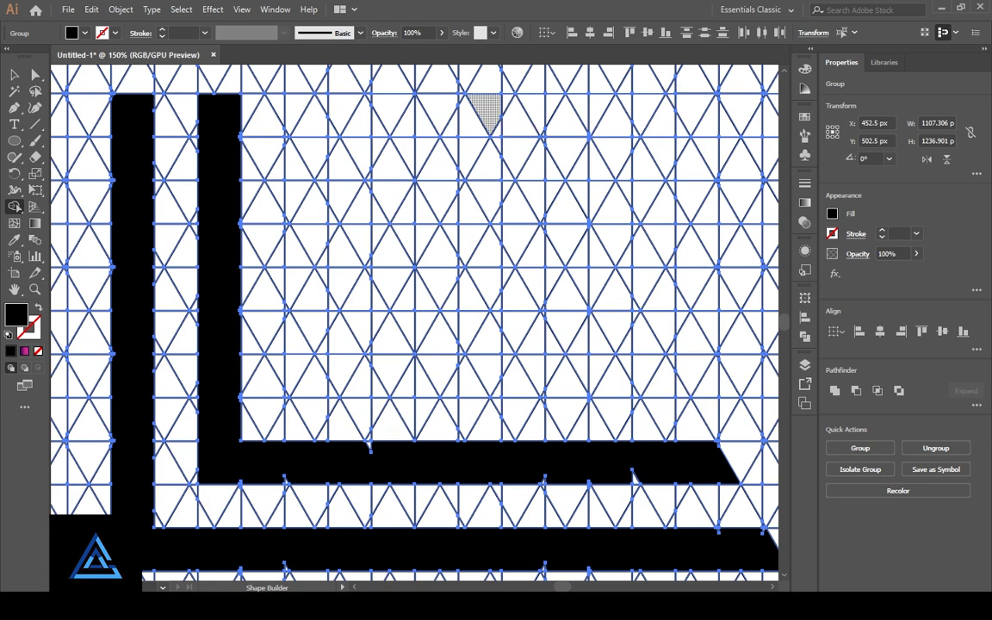
pyautogui.moveTo(491, 107)
pyautogui.mouseDown()
pyautogui.moveTo(274, 99)
pyautogui.moveTo(215, 121)
pyautogui.mouseUp()
pyautogui.moveTo(377, 129); pyautogui.dragTo(453, 129)
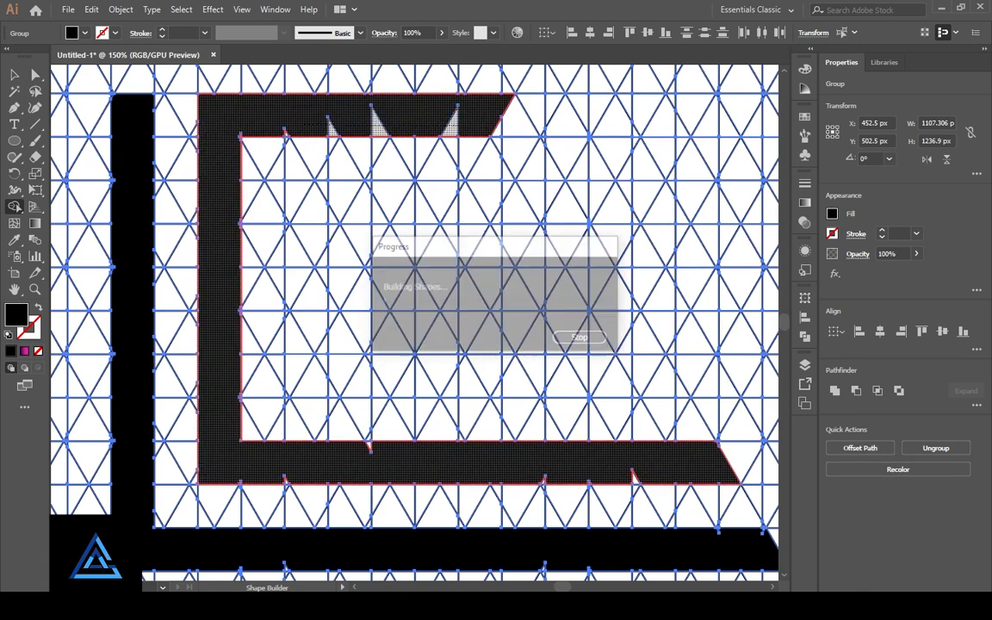
pyautogui.moveTo(333, 130); pyautogui.dragTo(287, 133)
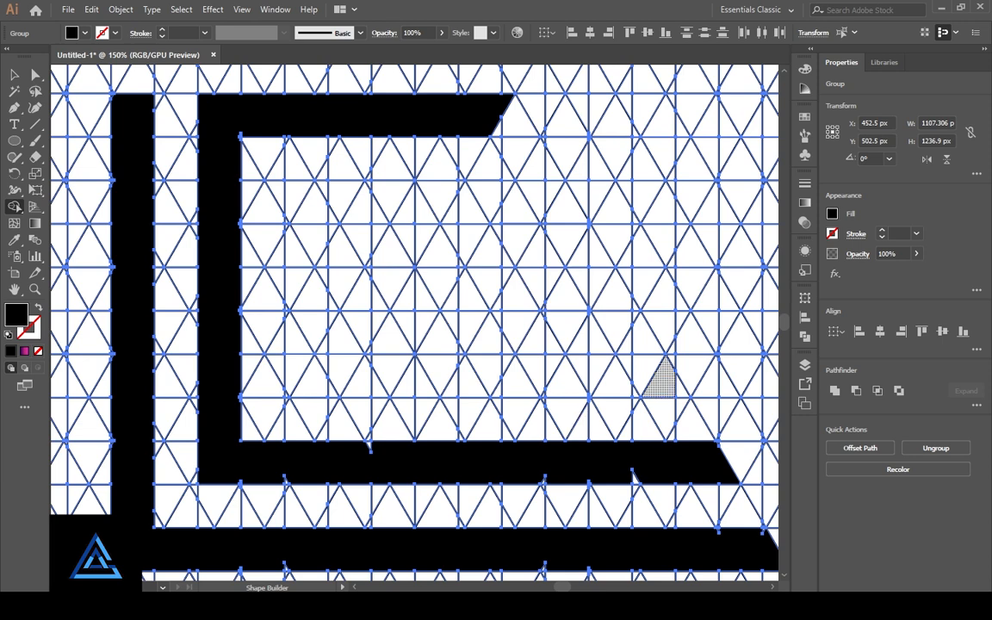
# Step: Build a smaller C inside the existing one by merging grid cells for its lower arm, upright and short slanted upper arm
pyautogui.moveTo(681, 376); pyautogui.dragTo(297, 379)
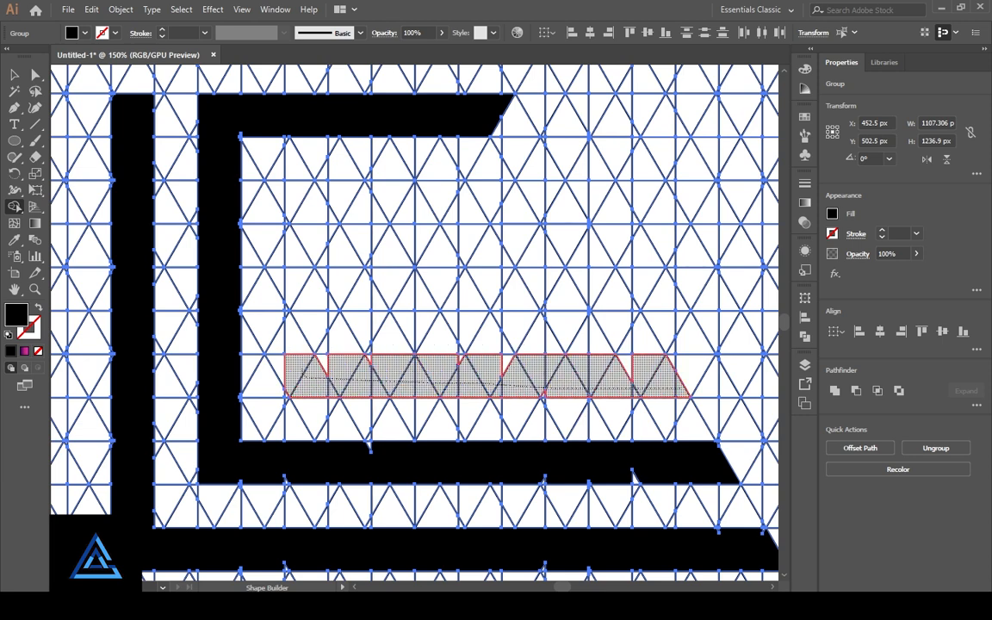
pyautogui.moveTo(469, 364); pyautogui.dragTo(639, 365)
pyautogui.moveTo(298, 372)
pyautogui.mouseDown()
pyautogui.moveTo(301, 204)
pyautogui.moveTo(290, 177)
pyautogui.mouseUp()
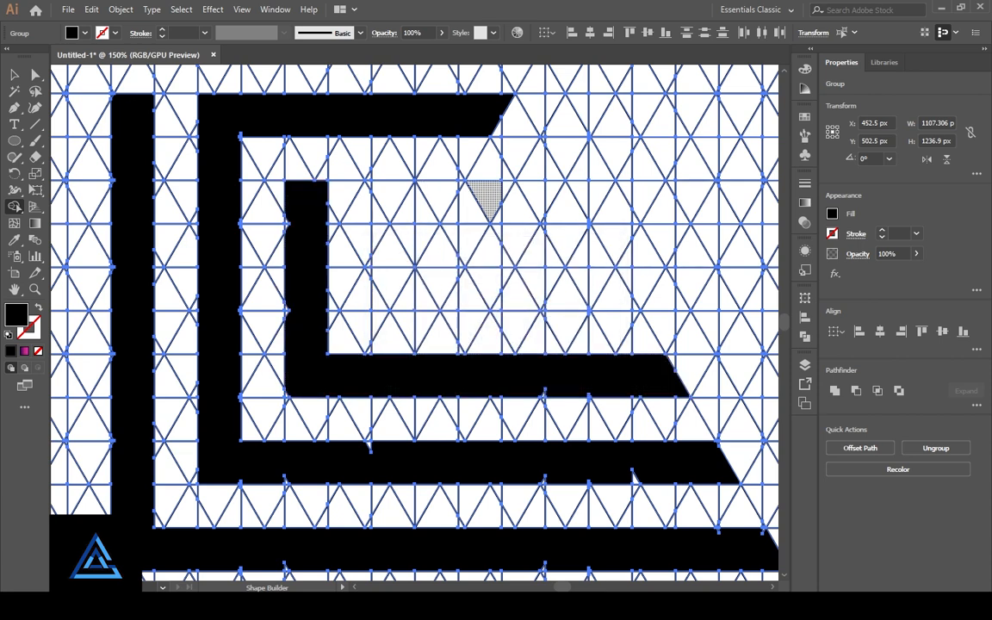
pyautogui.moveTo(447, 200); pyautogui.dragTo(303, 176)
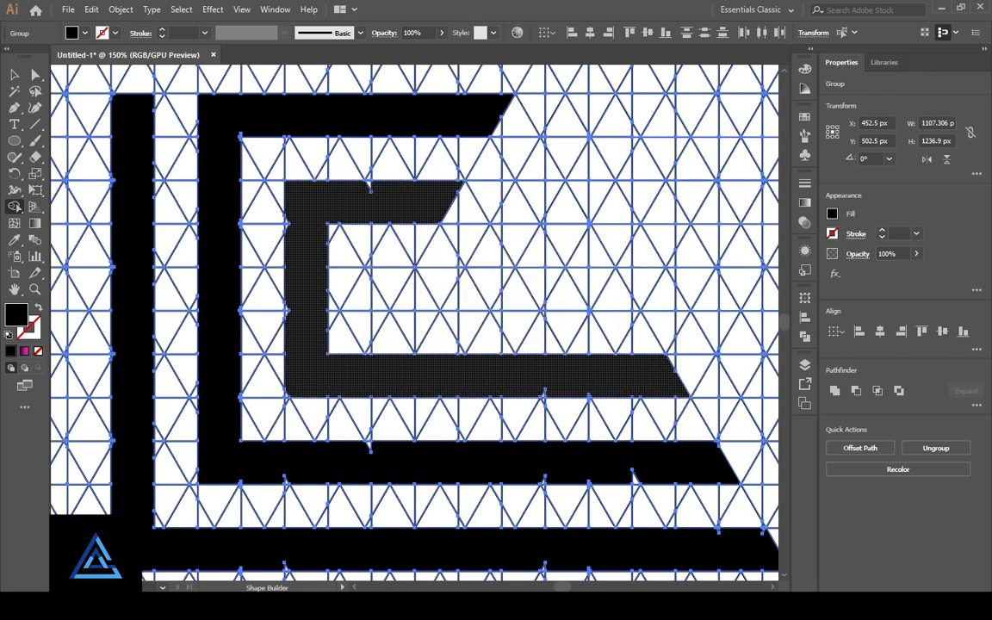
pyautogui.scroll(-1, 413, 319)
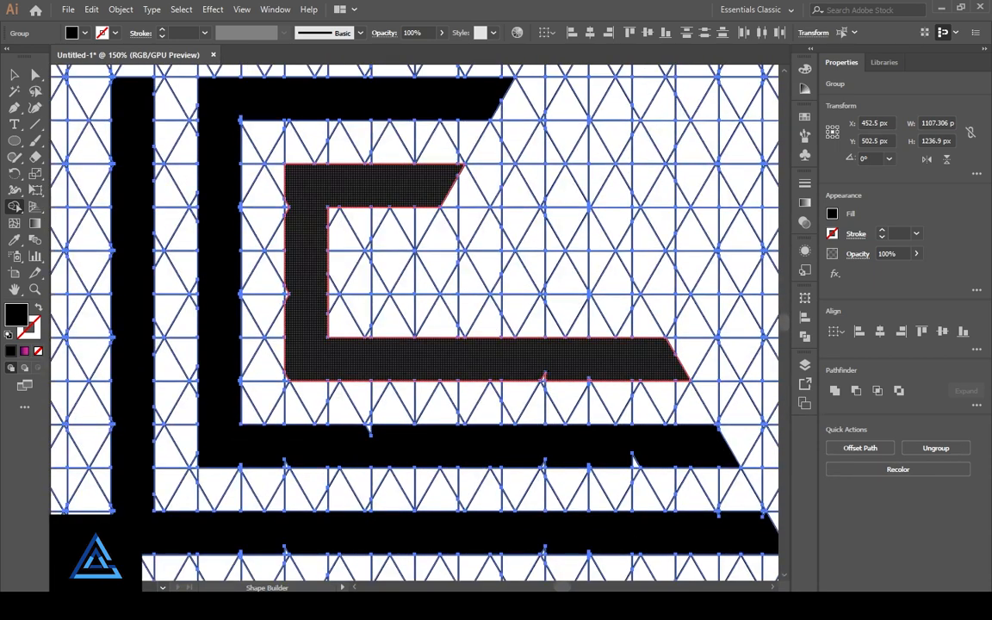
# Step: Merge the leftover slivers along the bottom edge of the smallest C's lower arm into the shape
pyautogui.hotkey('ctrl', '+')
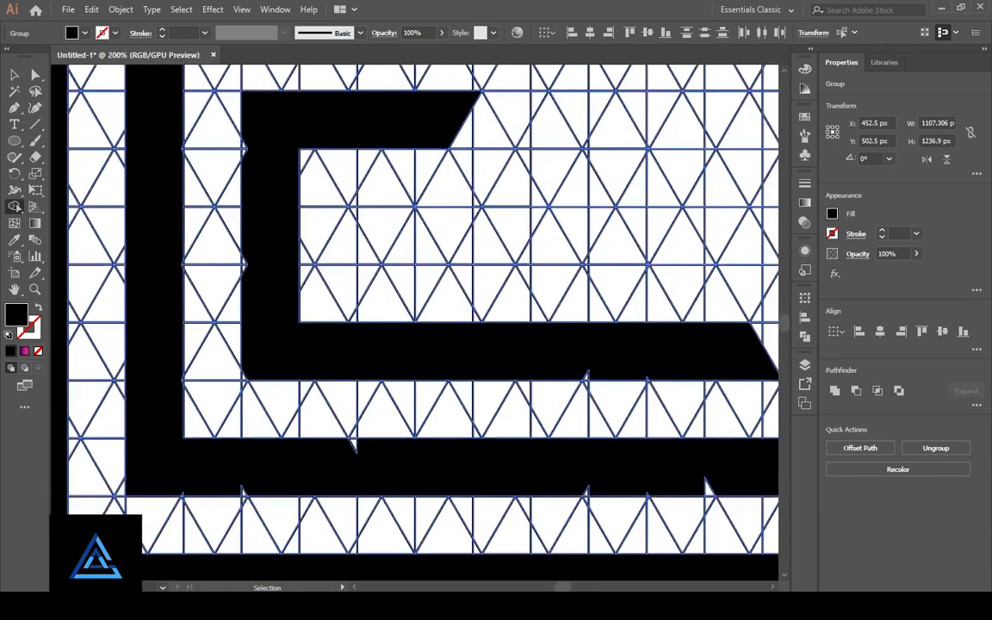
pyautogui.hotkey('ctrl', '-')
pyautogui.hotkey('ctrl', '-')
pyautogui.hotkey('ctrl', '-')
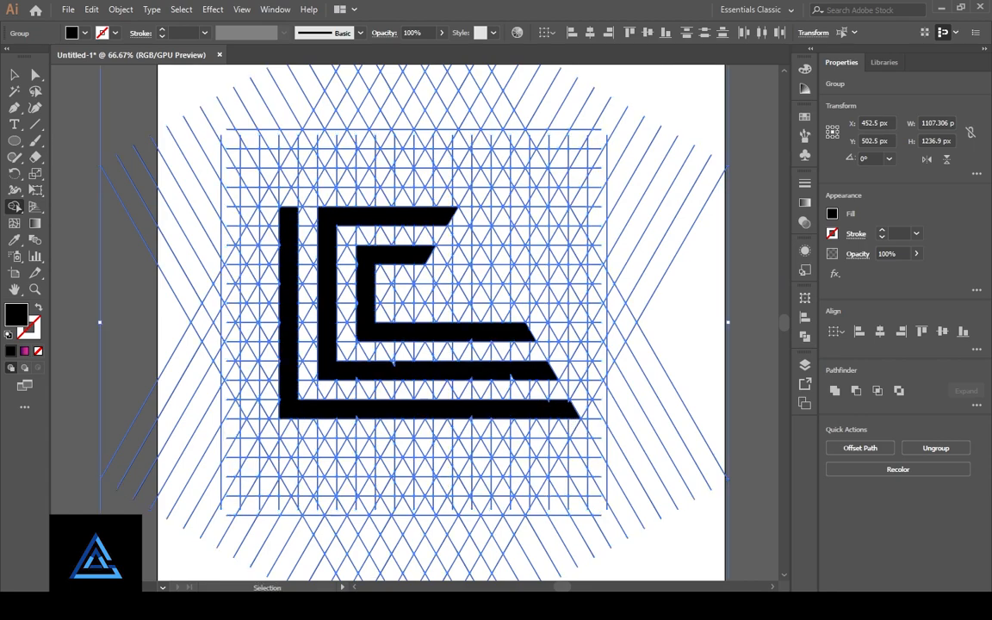
pyautogui.hotkey('ctrl', '+')
pyautogui.hotkey('ctrl', '+')
pyautogui.moveTo(484, 415); pyautogui.dragTo(360, 372)
pyautogui.click(510, 402)
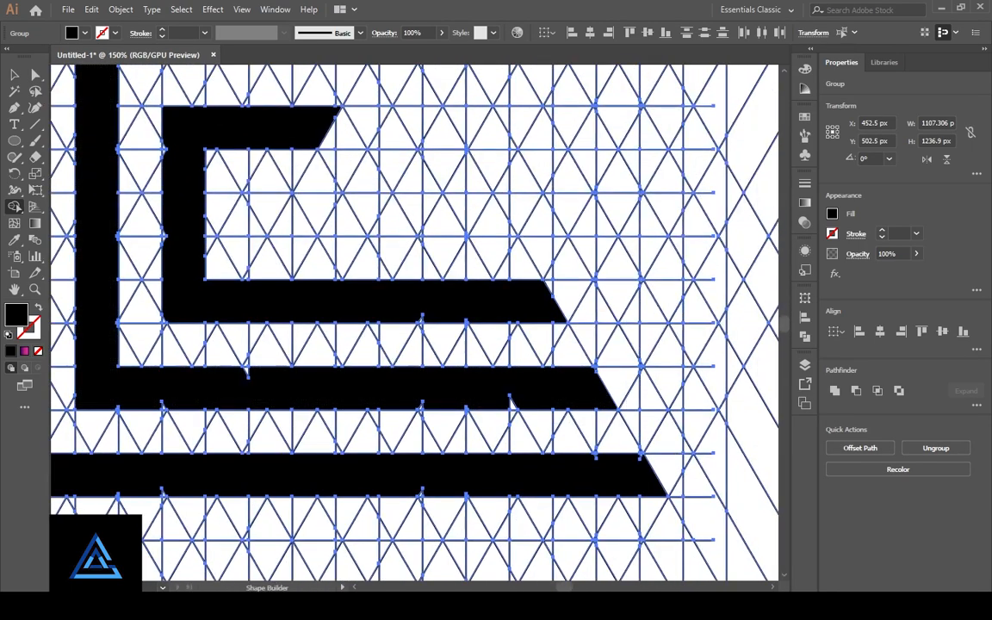
pyautogui.hotkey('ctrl', '+')
pyautogui.hotkey('ctrl', '+')
pyautogui.hotkey('ctrl', '+')
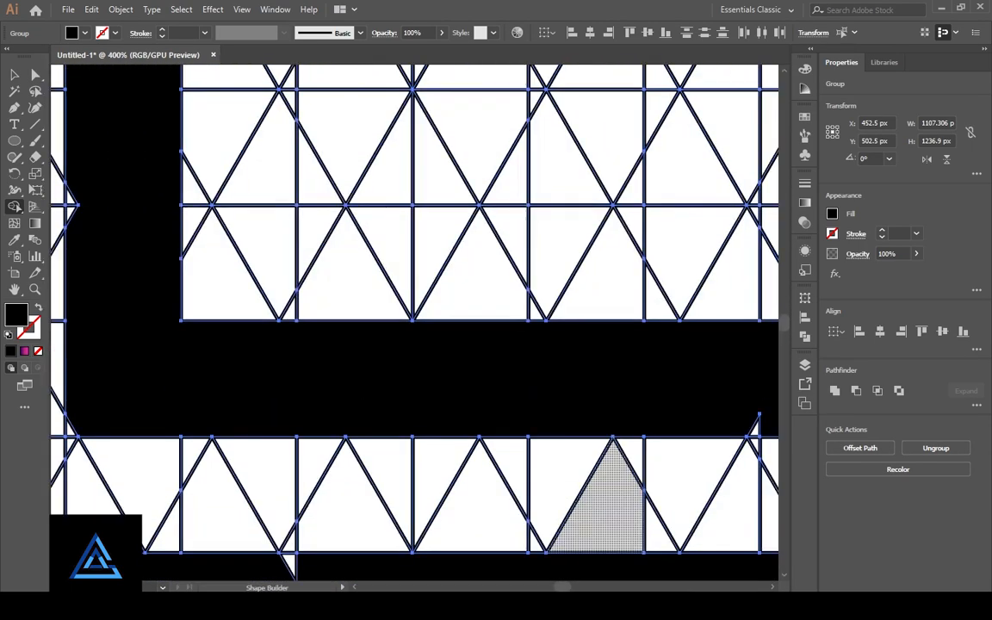
pyautogui.moveTo(596, 491); pyautogui.dragTo(303, 350)
pyautogui.moveTo(461, 262); pyautogui.dragTo(466, 288)
pyautogui.moveTo(578, 266); pyautogui.dragTo(585, 291)
pyautogui.moveTo(585, 284); pyautogui.dragTo(256, 280)
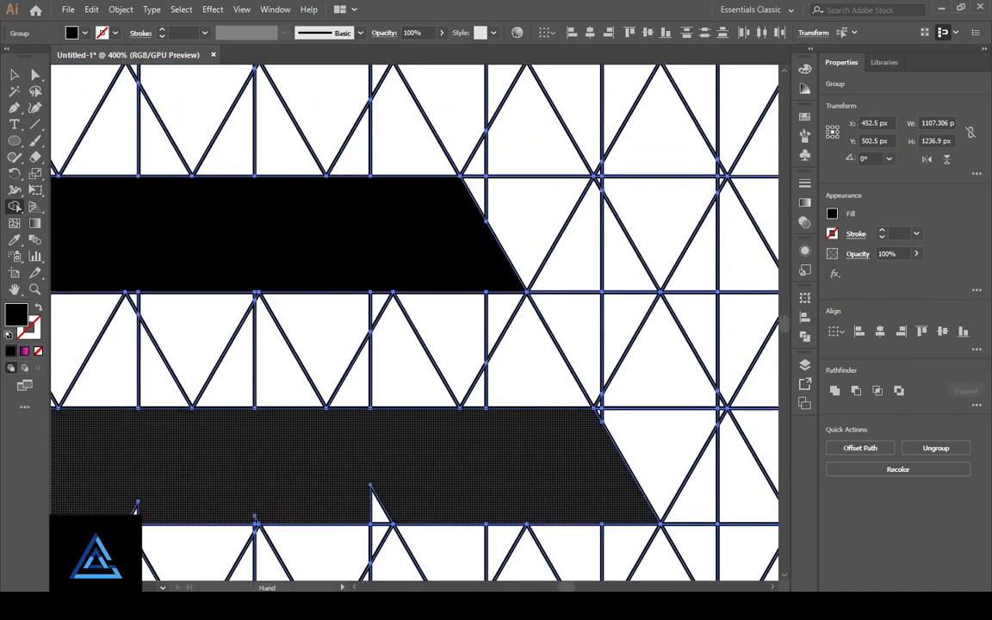
# Step: Merge the leftover slivers on the upper and bottom edges of the middle C's lower arm into the shape
pyautogui.moveTo(379, 490)
pyautogui.mouseDown()
pyautogui.moveTo(563, 414)
pyautogui.moveTo(439, 444)
pyautogui.mouseUp()
pyautogui.moveTo(326, 422); pyautogui.dragTo(317, 444)
pyautogui.moveTo(107, 426); pyautogui.dragTo(755, 442)
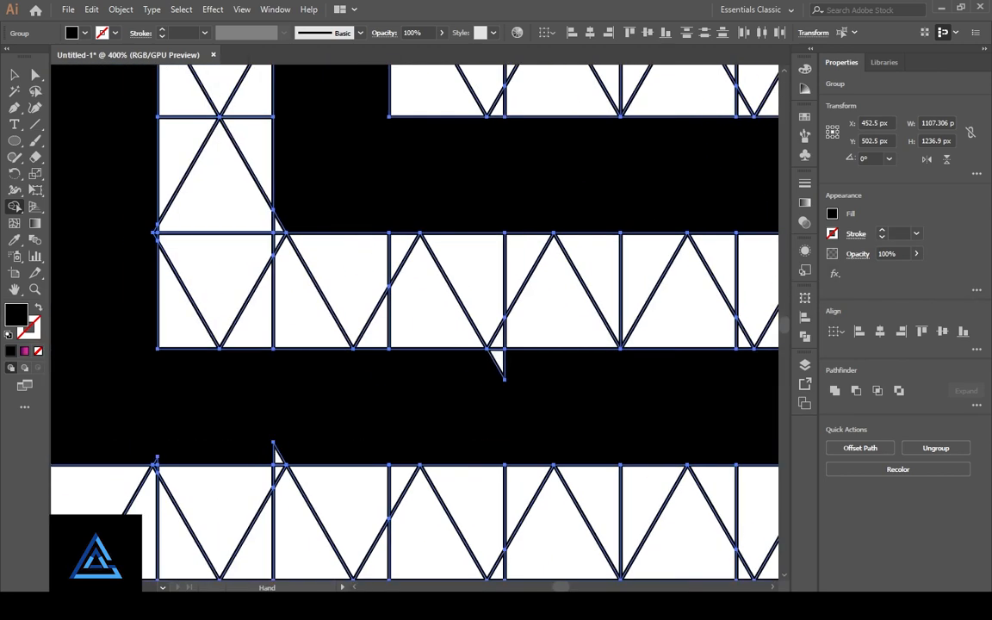
pyautogui.moveTo(491, 389); pyautogui.dragTo(500, 360)
pyautogui.moveTo(482, 370); pyautogui.dragTo(629, 370)
pyautogui.moveTo(415, 426); pyautogui.dragTo(423, 456)
pyautogui.moveTo(309, 433); pyautogui.dragTo(303, 465)
# Step: Clean the slivers from the facing edges of the middle and smallest C's uprights by merging them into the shapes
pyautogui.moveTo(330, 327); pyautogui.dragTo(368, 459)
pyautogui.moveTo(323, 362); pyautogui.dragTo(340, 362)
pyautogui.moveTo(369, 257); pyautogui.dragTo(412, 408)
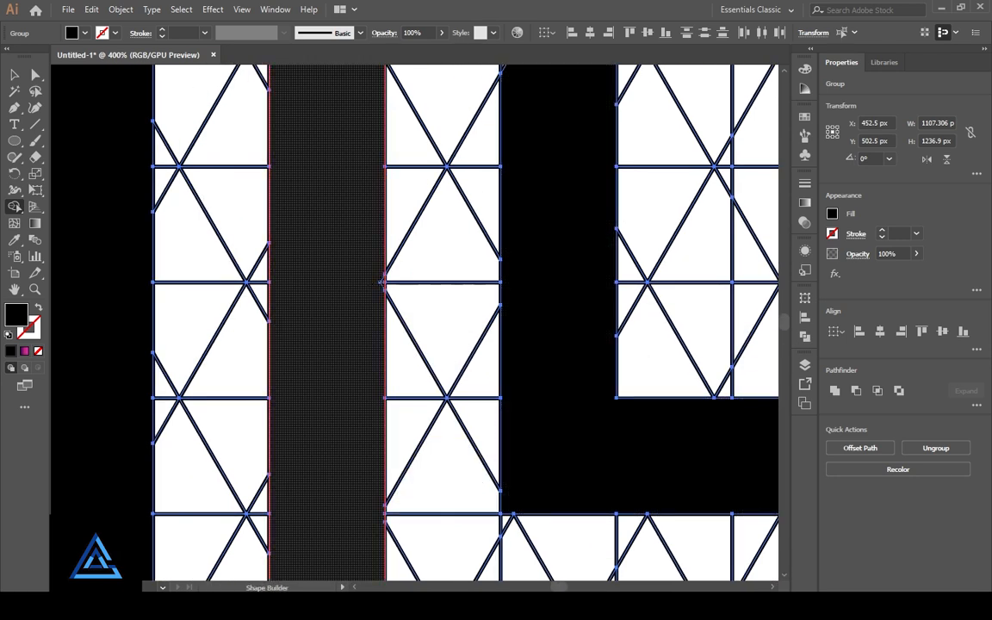
pyautogui.moveTo(368, 282); pyautogui.dragTo(381, 282)
pyautogui.moveTo(377, 277); pyautogui.dragTo(393, 459)
pyautogui.moveTo(534, 233); pyautogui.dragTo(521, 232)
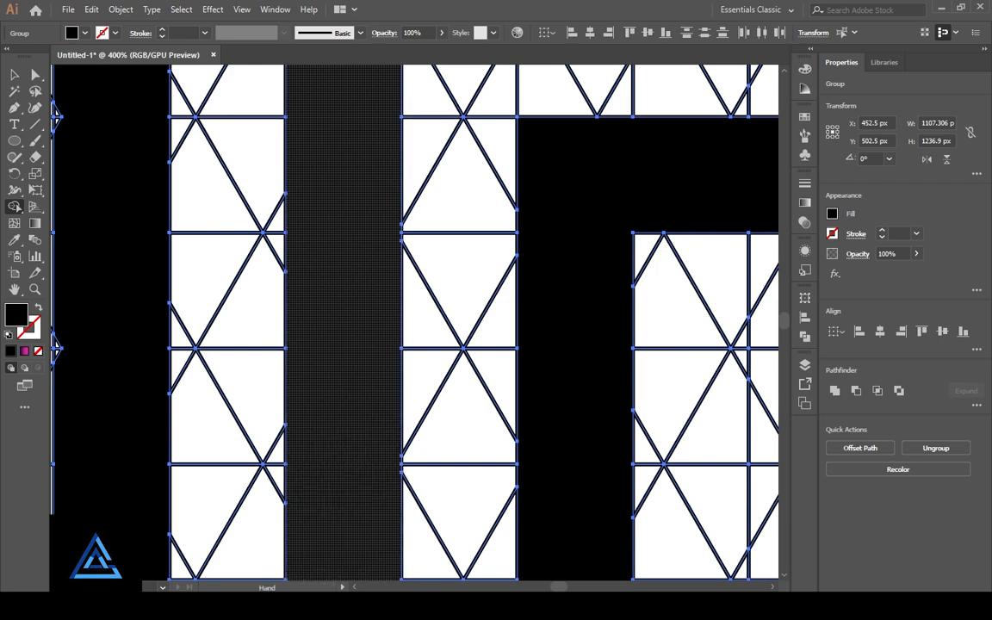
# Step: Merge the leftover slivers along the outer L's lower arm into the shape
pyautogui.moveTo(340, 564)
pyautogui.mouseDown()
pyautogui.moveTo(416, 371)
pyautogui.moveTo(456, 69)
pyautogui.mouseUp()
pyautogui.moveTo(517, 560)
pyautogui.mouseDown()
pyautogui.moveTo(308, 425)
pyautogui.moveTo(308, 471)
pyautogui.mouseUp()
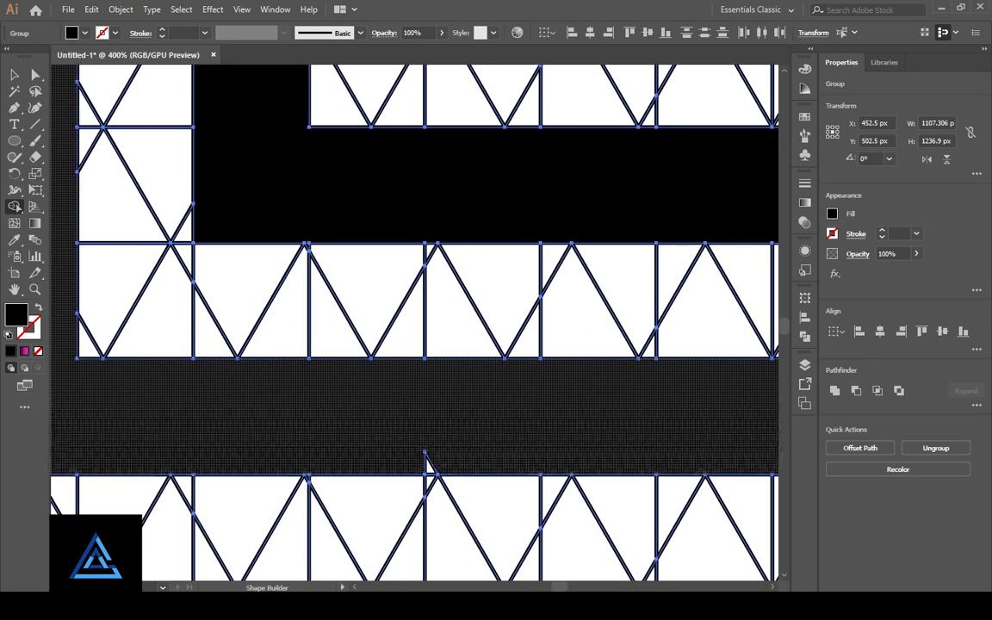
pyautogui.moveTo(419, 456); pyautogui.dragTo(429, 468)
pyautogui.moveTo(707, 465)
pyautogui.mouseDown()
pyautogui.moveTo(324, 435)
pyautogui.moveTo(113, 436)
pyautogui.mouseUp()
pyautogui.moveTo(525, 438)
pyautogui.mouseDown()
pyautogui.moveTo(646, 443)
pyautogui.moveTo(238, 427)
pyautogui.mouseUp()
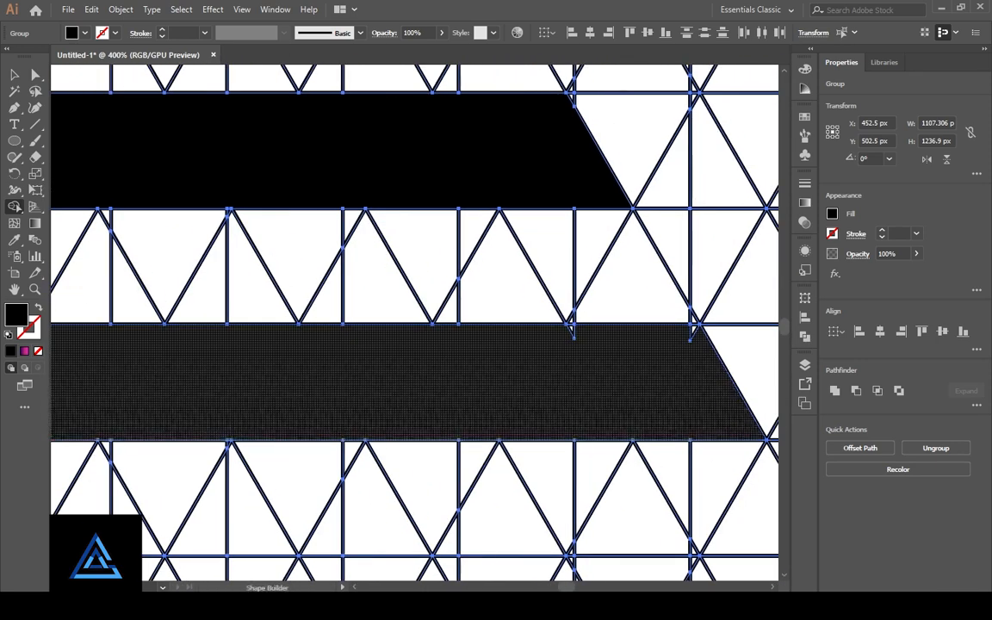
pyautogui.moveTo(155, 387); pyautogui.dragTo(758, 396)
pyautogui.moveTo(86, 379); pyautogui.dragTo(758, 396)
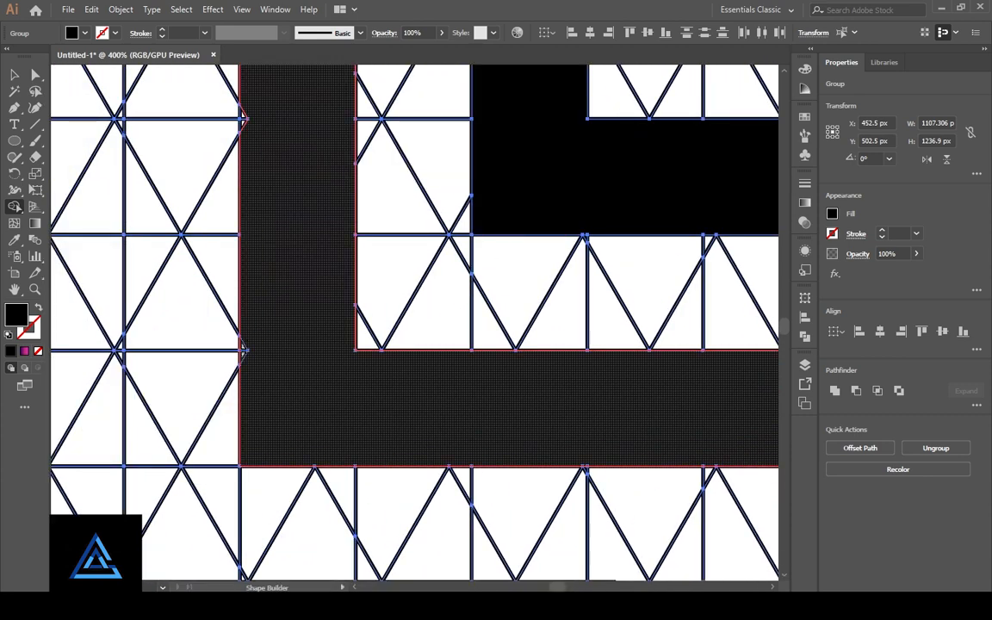
# Step: Merge the slivers along the outer L's left edge and its top-left corner into the shape
pyautogui.moveTo(244, 351); pyautogui.dragTo(258, 352)
pyautogui.moveTo(276, 258); pyautogui.dragTo(291, 419)
pyautogui.moveTo(258, 279); pyautogui.dragTo(274, 280)
pyautogui.moveTo(284, 276); pyautogui.dragTo(302, 460)
pyautogui.moveTo(275, 230); pyautogui.dragTo(289, 232)
pyautogui.moveTo(297, 232)
pyautogui.mouseDown()
pyautogui.moveTo(299, 438)
pyautogui.moveTo(287, 293)
pyautogui.mouseUp()
pyautogui.moveTo(291, 284); pyautogui.dragTo(291, 399)
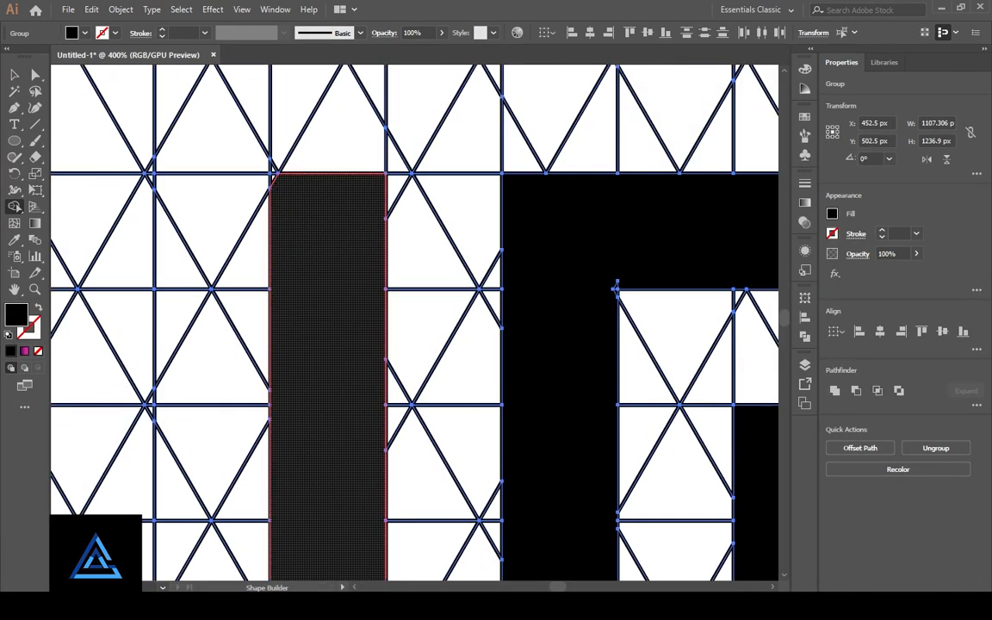
pyautogui.click(274, 181)
pyautogui.moveTo(274, 181); pyautogui.dragTo(147, 170)
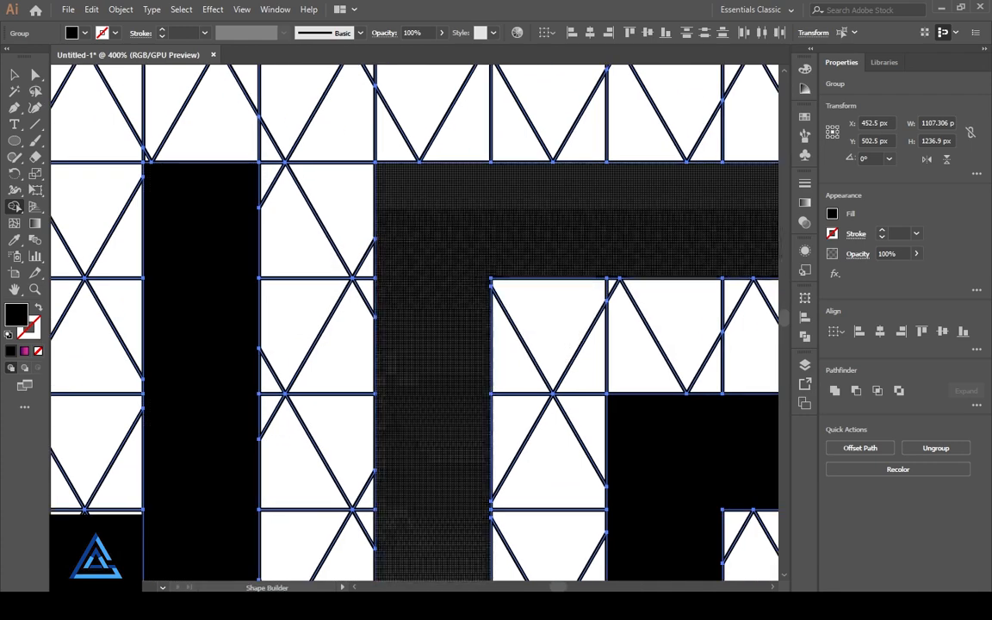
# Step: Extend the outer L with a short horizontal arm by merging the grid cells left of its upright's top end
pyautogui.moveTo(654, 220); pyautogui.dragTo(698, 175)
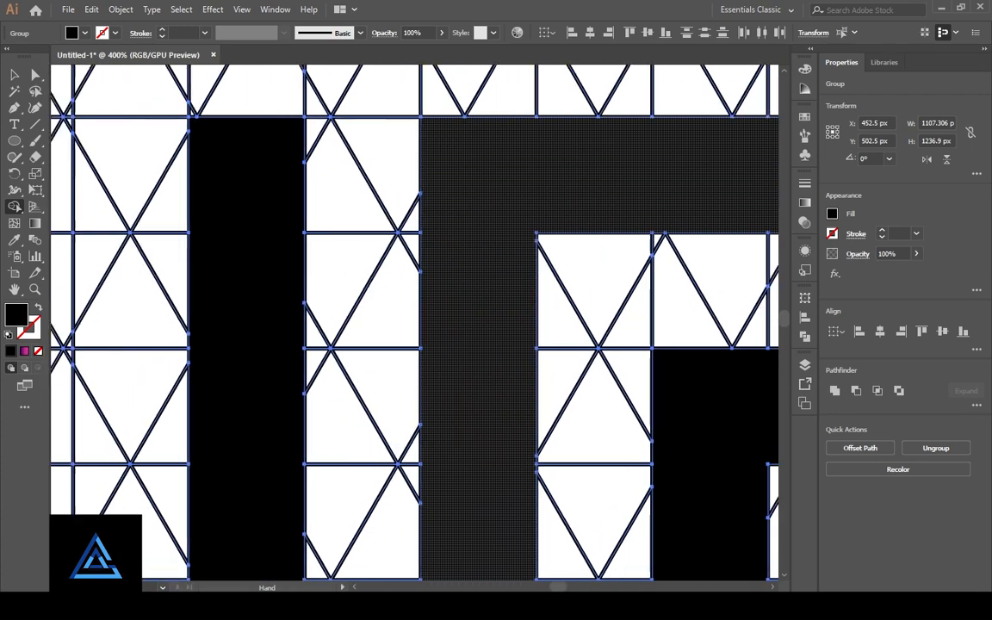
pyautogui.moveTo(241, 301); pyautogui.dragTo(474, 319)
pyautogui.hotkey('ctrl', '-')
pyautogui.moveTo(740, 534)
pyautogui.mouseDown()
pyautogui.moveTo(349, 327)
pyautogui.moveTo(741, 551)
pyautogui.mouseUp()
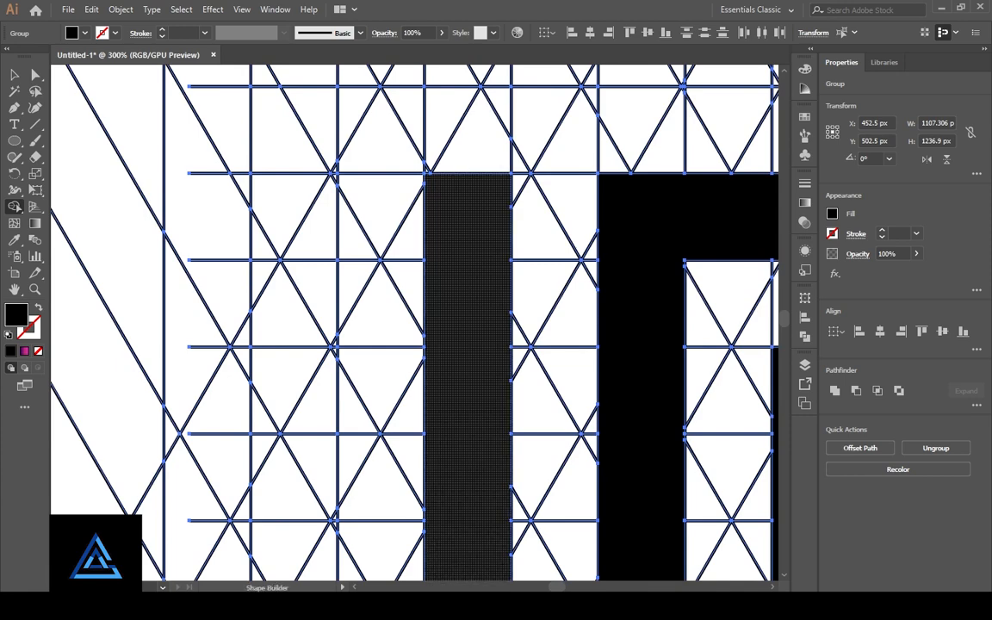
pyautogui.moveTo(469, 238); pyautogui.dragTo(261, 242)
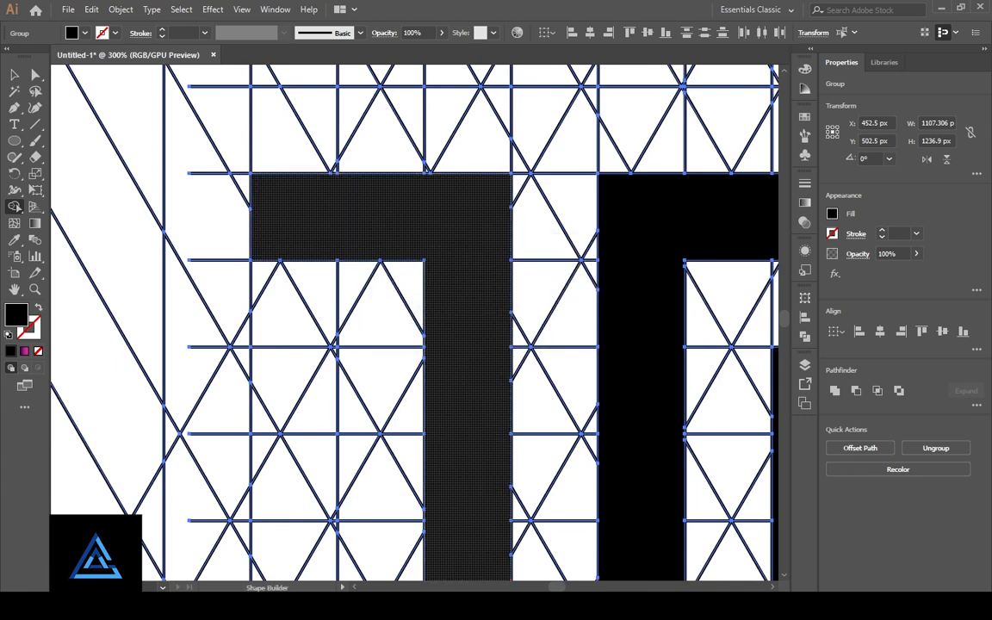
pyautogui.hotkey('ctrl', '0')
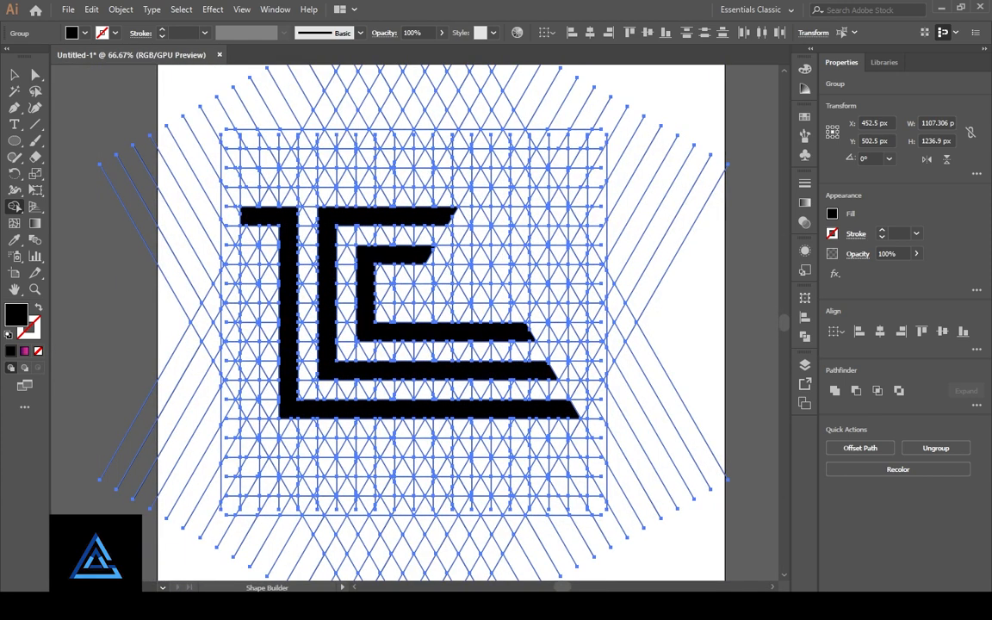
# Step: Place two matching black circles about 74 px wide side by side beneath the lowest bar using the Ellipse tool
pyautogui.scroll(-3, 502, 488)
pyautogui.hotkey('ctrl', '+')
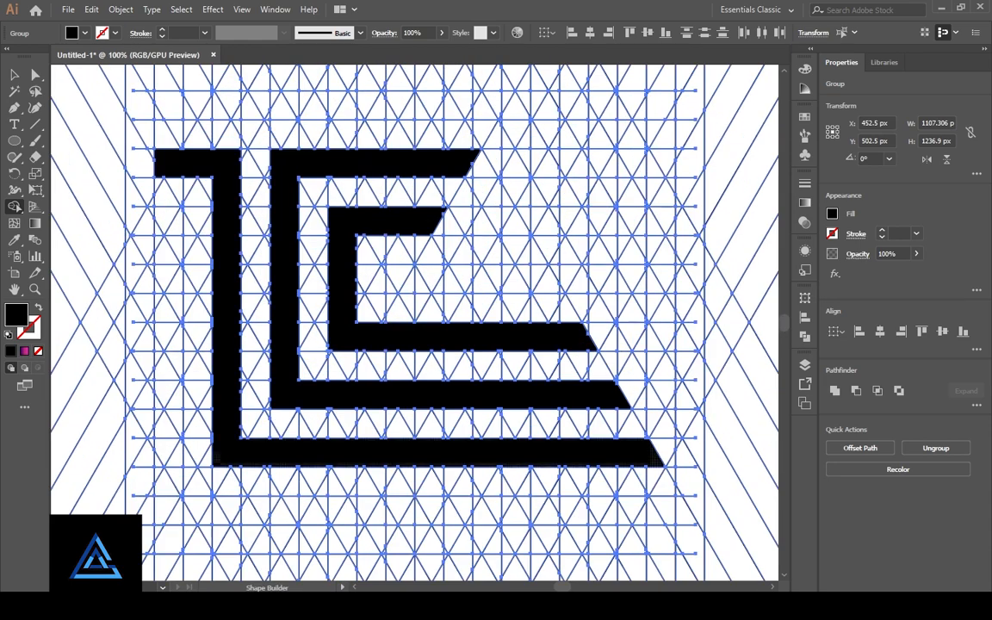
pyautogui.scroll(-8, 436, 431)
pyautogui.press('l')
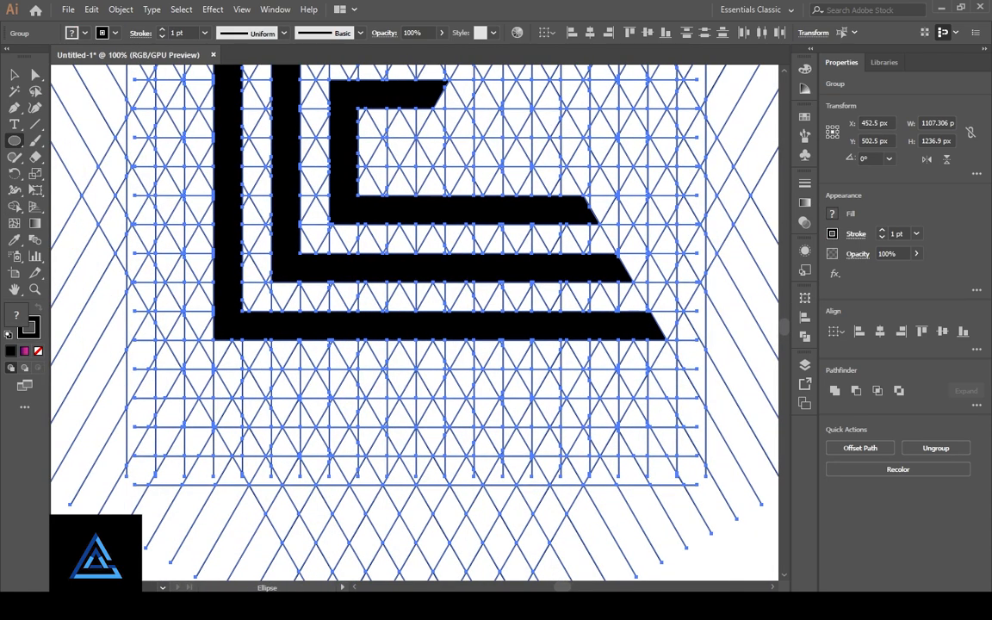
pyautogui.moveTo(300, 367); pyautogui.dragTo(538, 400)
pyautogui.press('v')
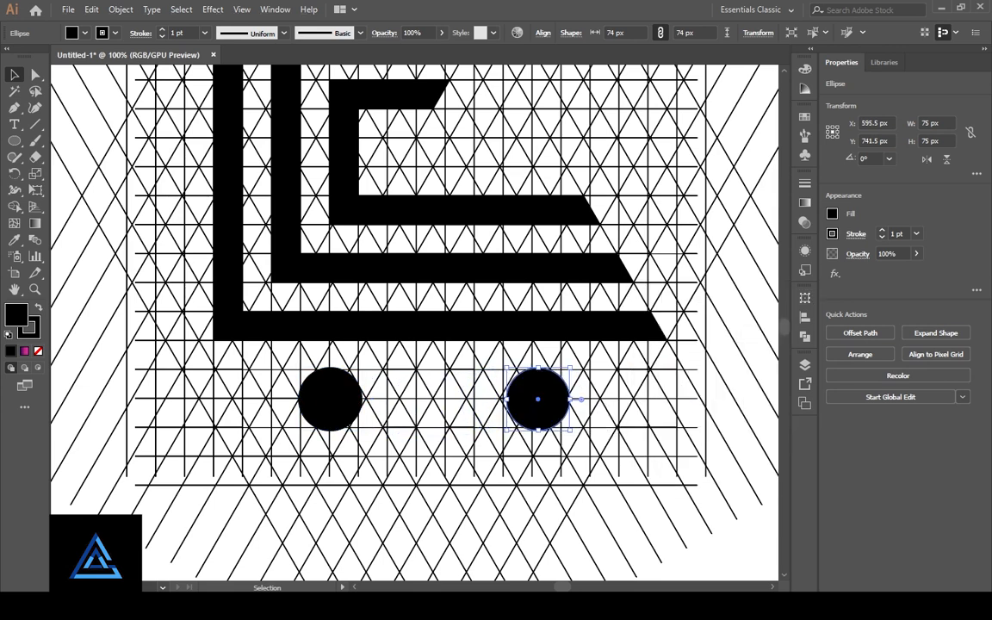
# Step: Select the three nested bars and both wheels and clear away the surrounding line grid
pyautogui.hotkey('ctrl', 'shift', 'a')
pyautogui.press('a')
pyautogui.keyDown('shift'); pyautogui.click(345, 326); pyautogui.keyUp('shift')
pyautogui.keyDown('shift'); pyautogui.click(344, 268); pyautogui.keyUp('shift')
pyautogui.keyDown('shift'); pyautogui.click(345, 210); pyautogui.keyUp('shift')
pyautogui.keyDown('shift'); pyautogui.click(331, 398); pyautogui.keyUp('shift')
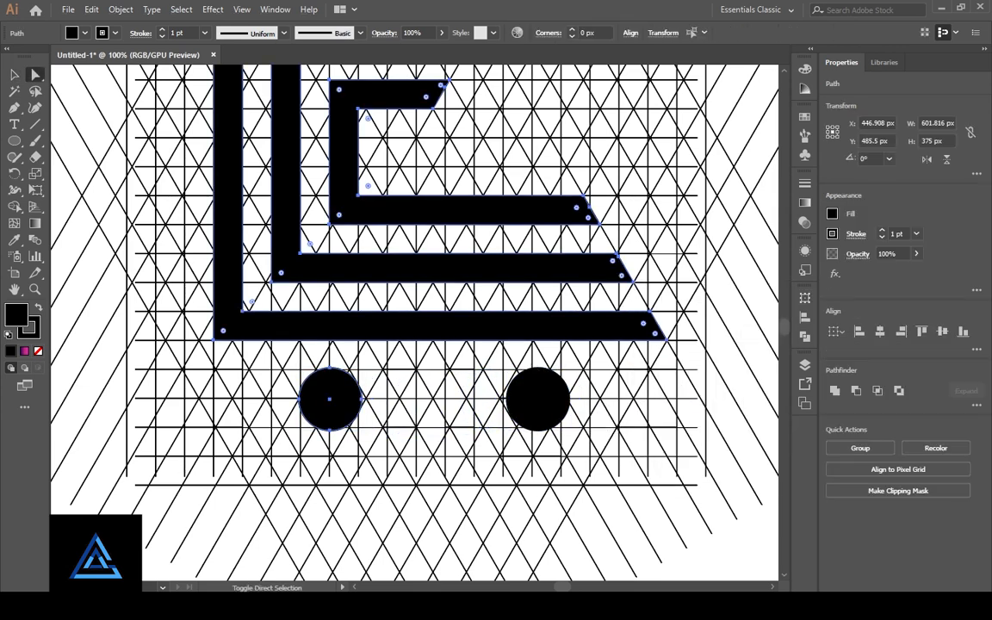
pyautogui.keyDown('shift'); pyautogui.click(537, 399); pyautogui.keyUp('shift')
pyautogui.scroll(2, 537, 399)
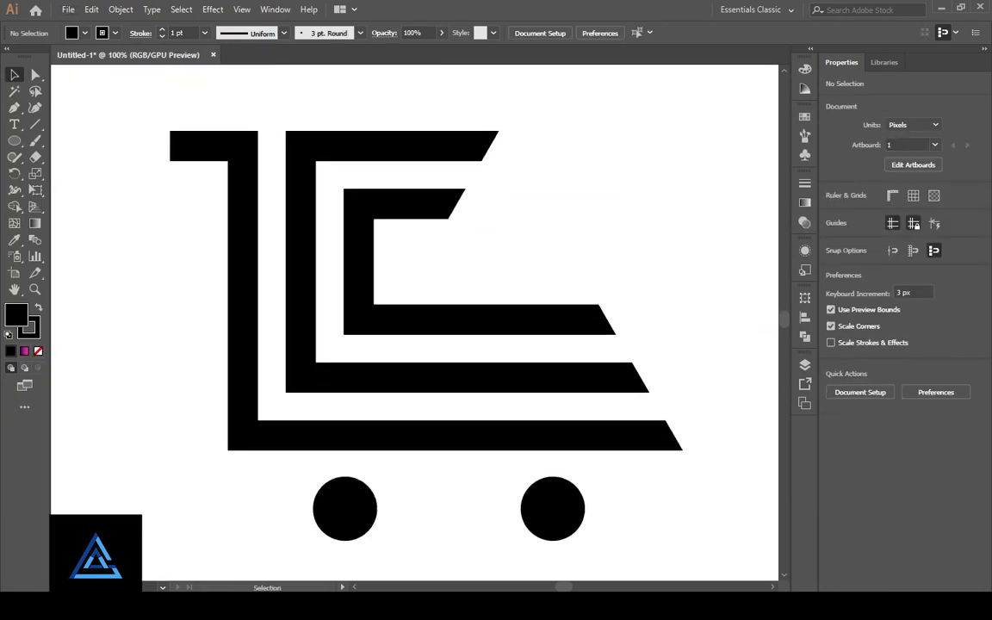
# Step: Reduce the height of the three nested bars and set them just above the two wheels
pyautogui.click(427, 435)
pyautogui.moveTo(453, 406); pyautogui.dragTo(396, 146)
pyautogui.moveTo(452, 496); pyautogui.dragTo(395, 142)
pyautogui.moveTo(427, 131); pyautogui.dragTo(427, 151)
pyautogui.hotkey('ctrl', 'shift', 'a')
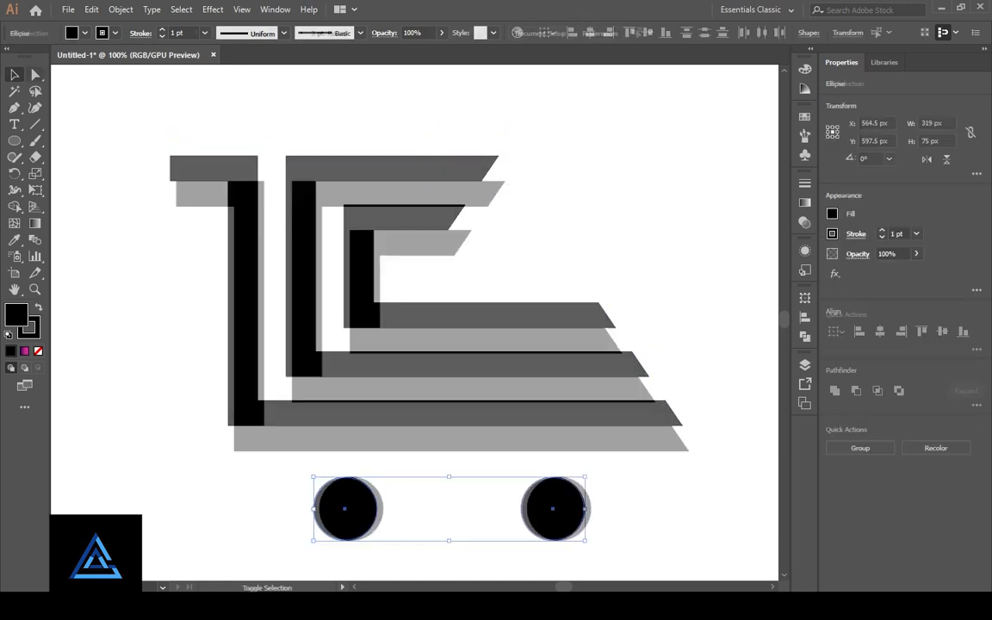
# Step: Slant the outer bar's upper arm into a cart handle by raising its end anchors and the inner corner anchor
pyautogui.hotkey('shift', 'Up')
pyautogui.hotkey('shift', 'Up')
pyautogui.hotkey('shift', 'Up')
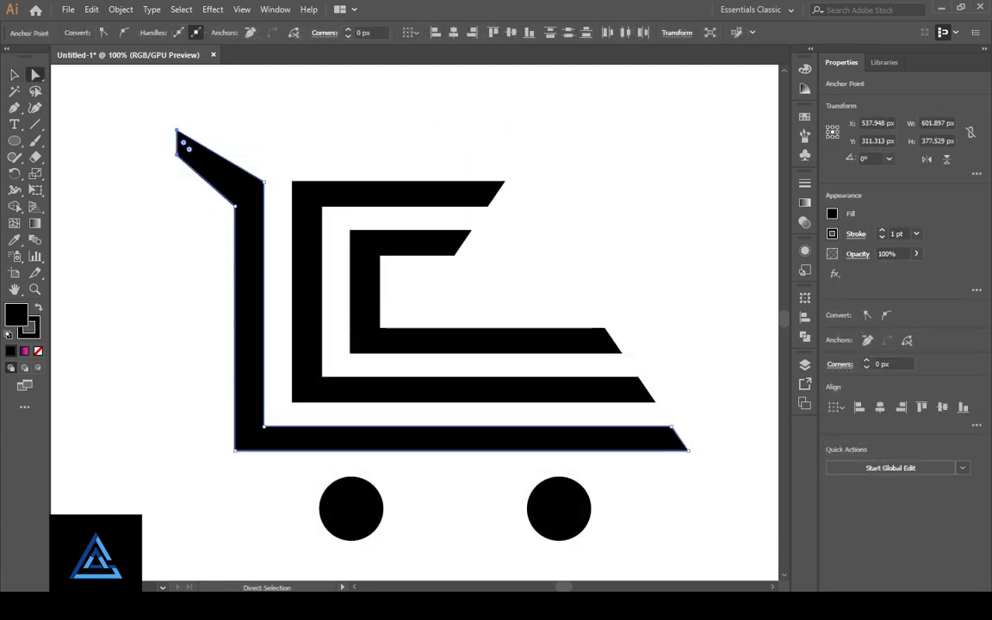
pyautogui.click(235, 206)
pyautogui.hotkey('shift', 'Up')
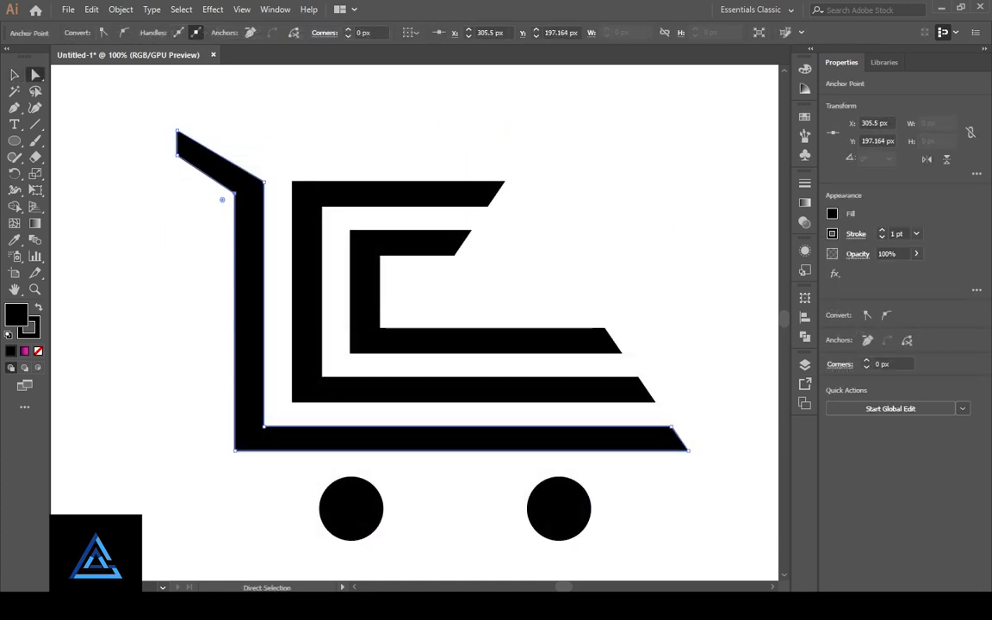
# Step: Lower the bottom anchor of the handle's end for an even thickness and fully round the handle's end
pyautogui.click(203, 226)
pyautogui.keyDown('ctrl'); pyautogui.click(258, 212); pyautogui.keyUp('ctrl')
pyautogui.keyDown('ctrl'); pyautogui.click(259, 212); pyautogui.keyUp('ctrl')
pyautogui.moveTo(258, 212); pyautogui.dragTo(344, 293)
pyautogui.click(211, 177)
pyautogui.click(179, 184)
pyautogui.press('Down')
pyautogui.press('Down')
pyautogui.press('Down')
pyautogui.press('Down')
pyautogui.press('Down')
pyautogui.hotkey('ctrl', 'shift', 'a')
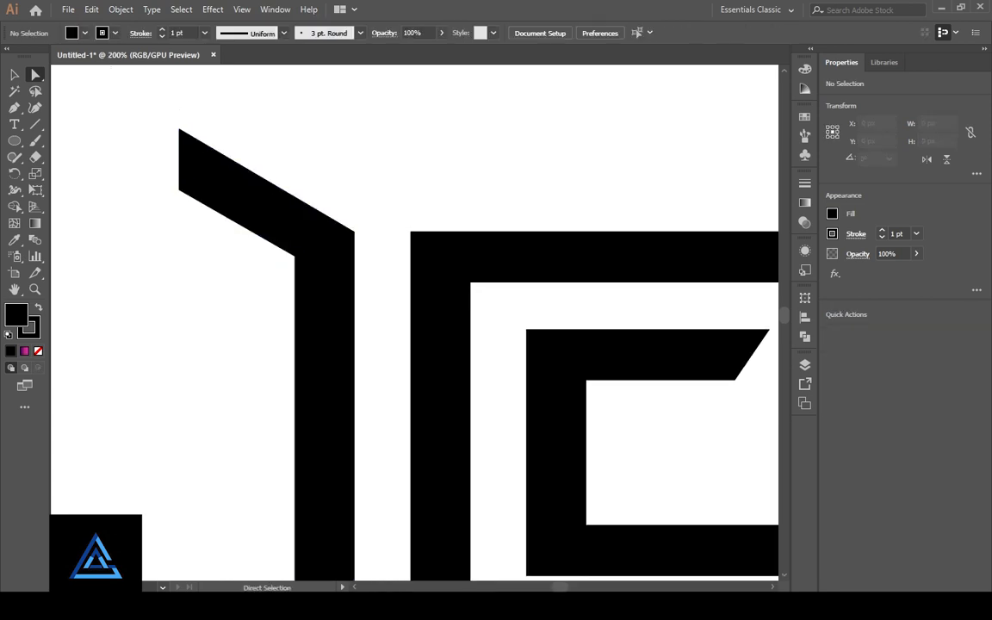
pyautogui.moveTo(138, 109); pyautogui.dragTo(181, 183)
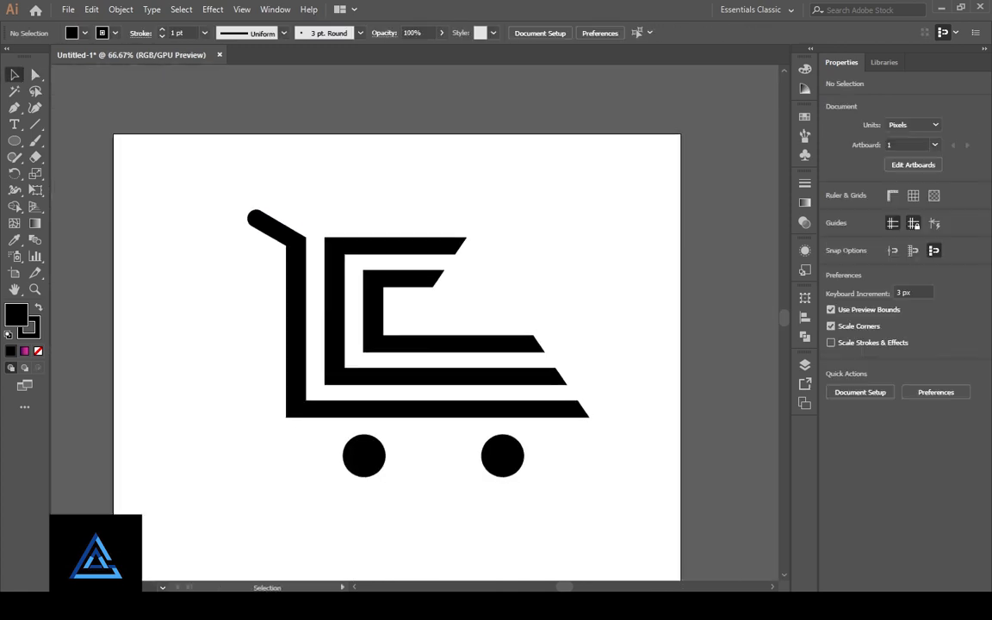
# Step: Thicken the three bars with a 10 pt stroke and expand them into filled shapes
pyautogui.press('v')
pyautogui.hotkey('ctrl', 'a')
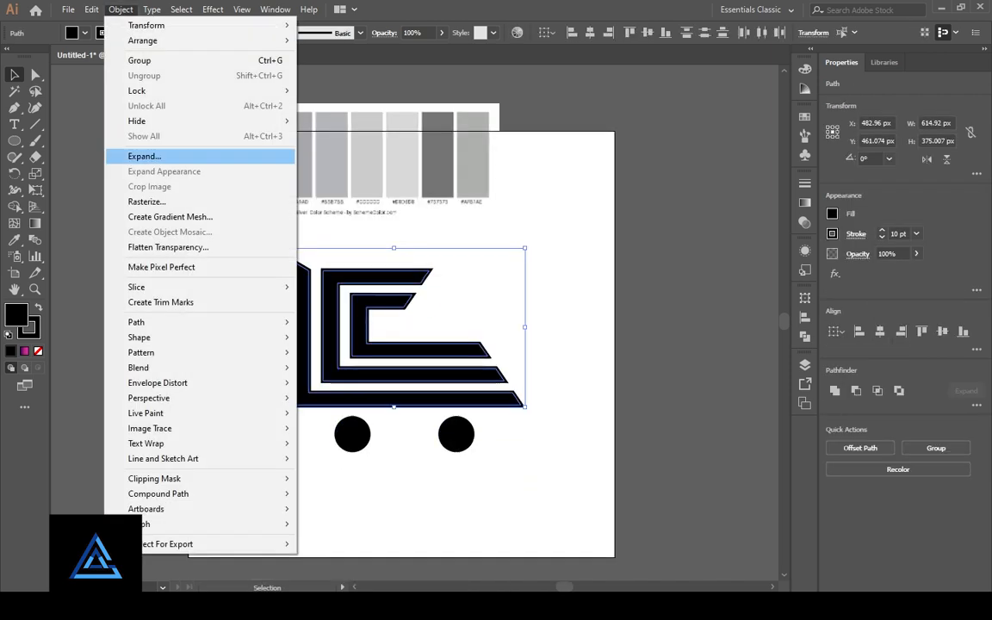
pyautogui.click(159, 153)
pyautogui.press('Return')
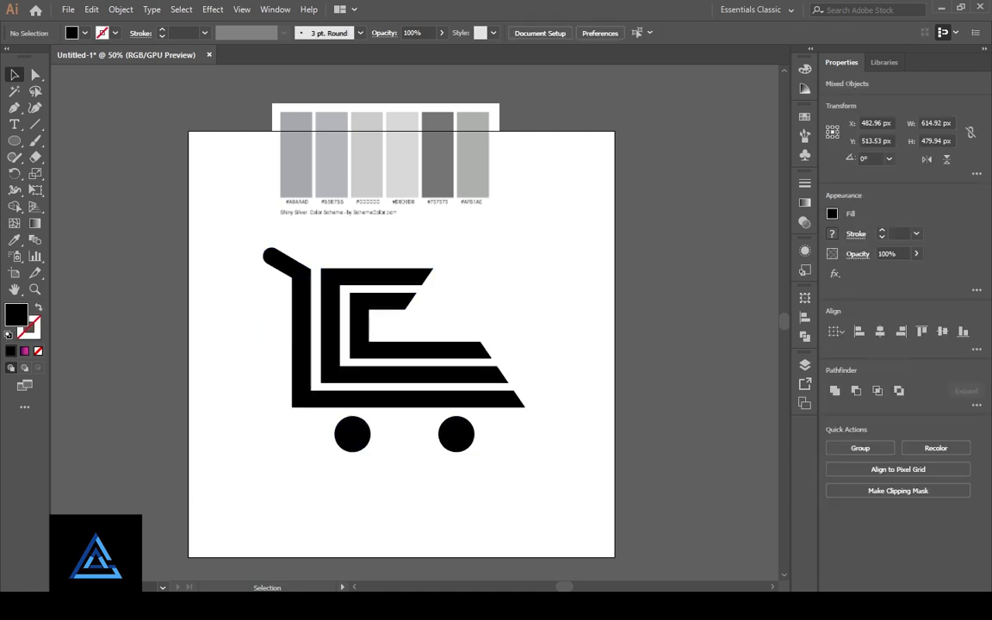
# Step: Expand the two stroked wheels into filled shapes
pyautogui.click(352, 434)
pyautogui.click(121, 8)
pyautogui.click(159, 152)
pyautogui.press('Return')
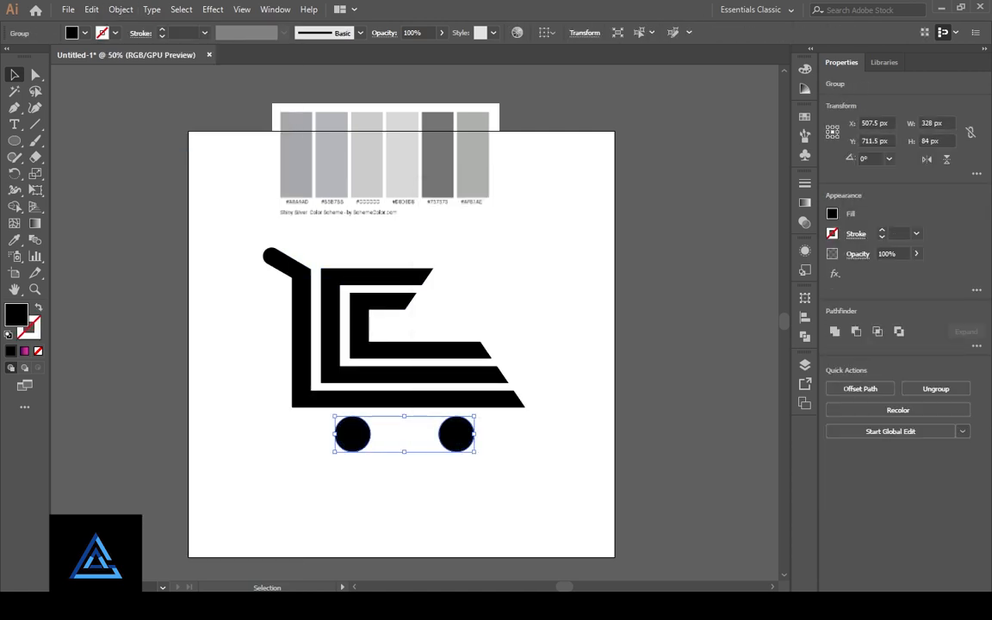
# Step: Select the bars and wheels together and fill them with a linear gradient
pyautogui.click(552, 508)
pyautogui.click(405, 397)
pyautogui.click(352, 434)
pyautogui.moveTo(387, 431); pyautogui.dragTo(473, 487)
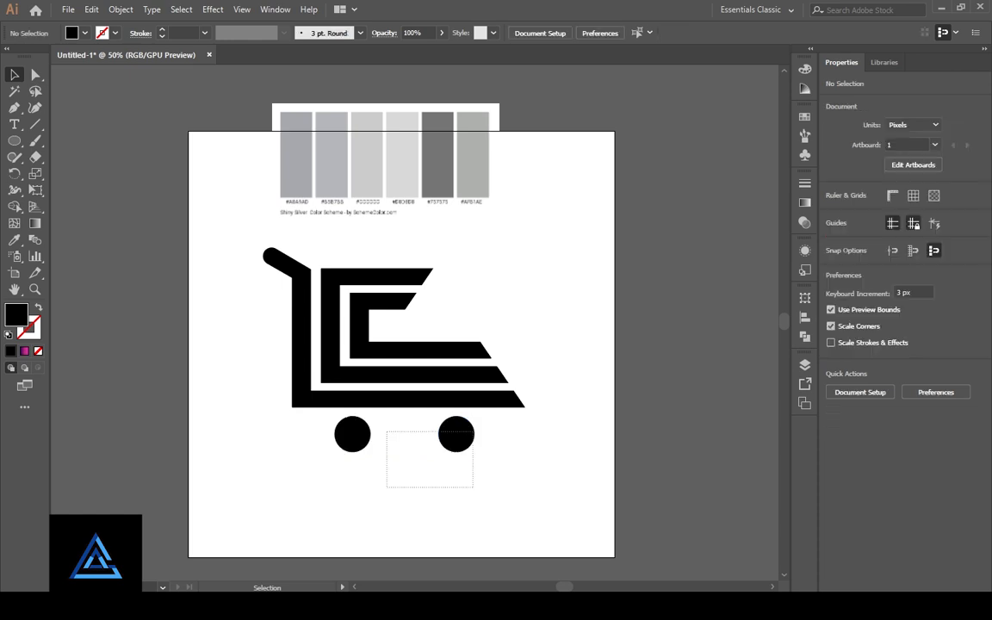
pyautogui.hotkey('ctrl', 'F9')
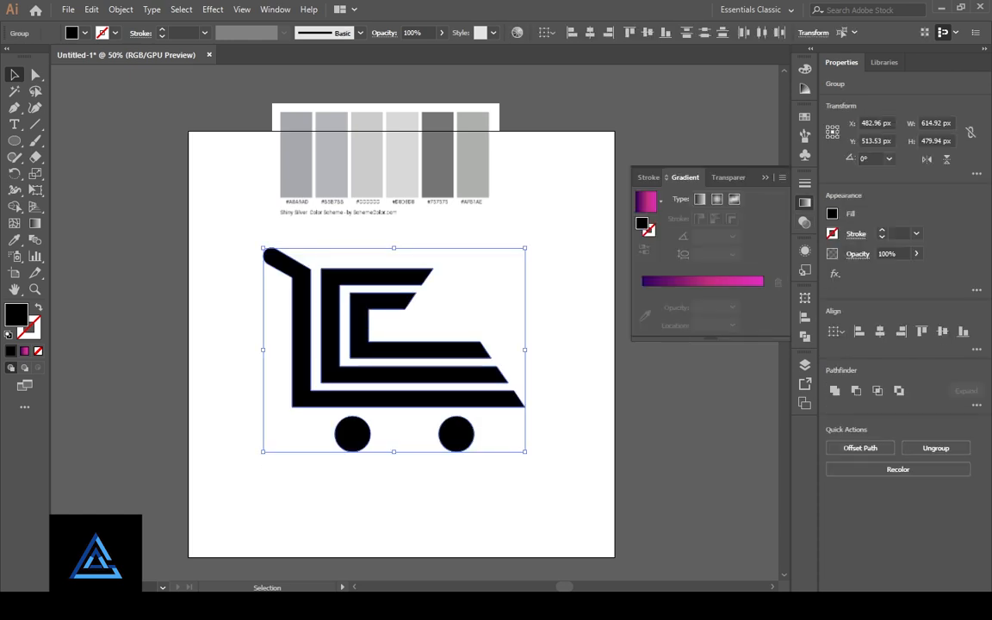
pyautogui.click(681, 282)
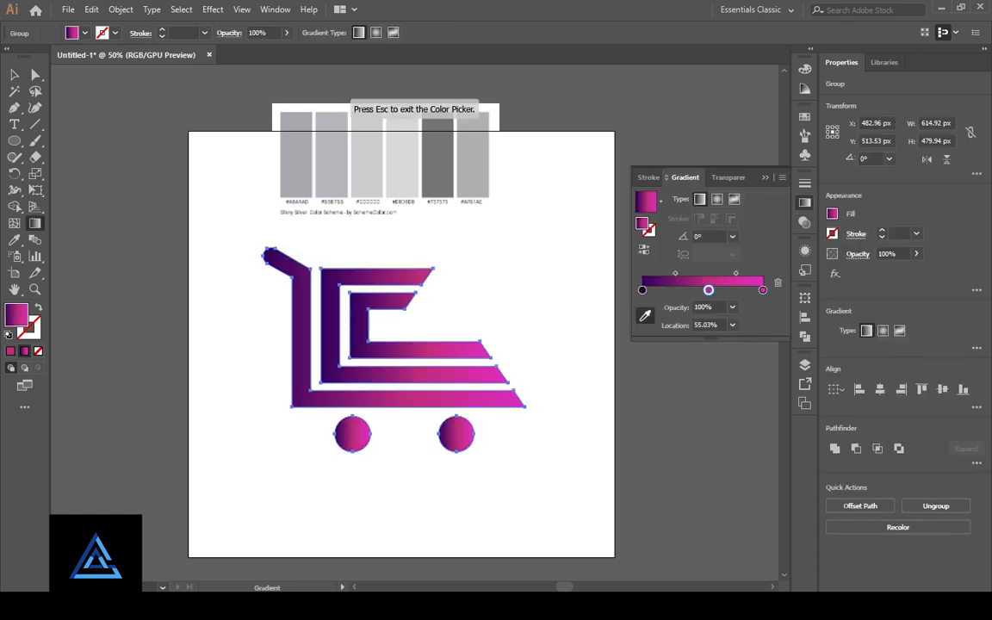
# Step: Recolour the gradient into silver with six stops sampled from the grey shades of the placed colour palette
pyautogui.click(641, 289)
pyautogui.press('g')
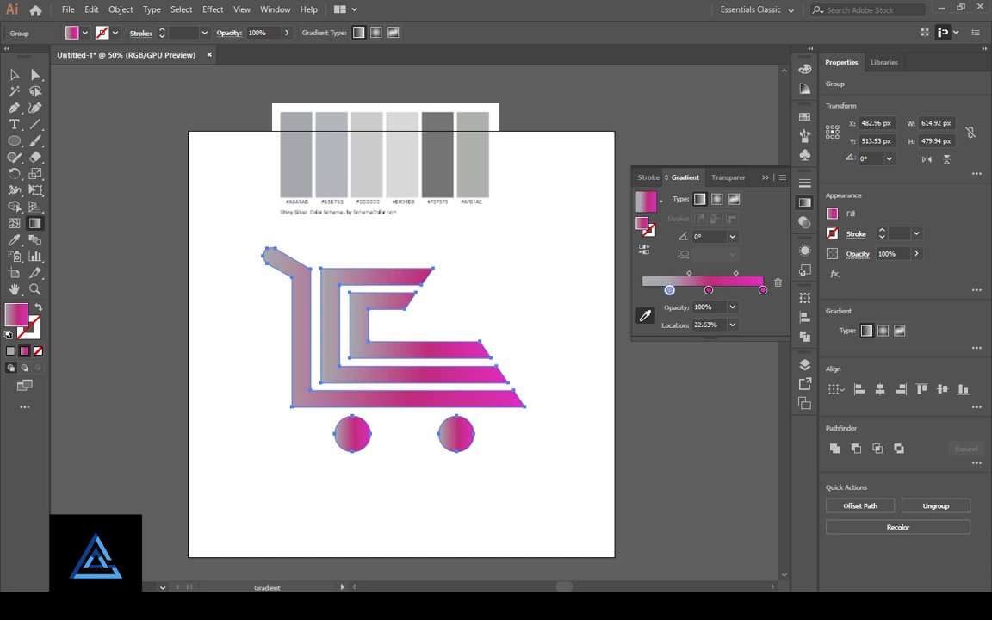
pyautogui.moveTo(669, 289); pyautogui.dragTo(641, 290)
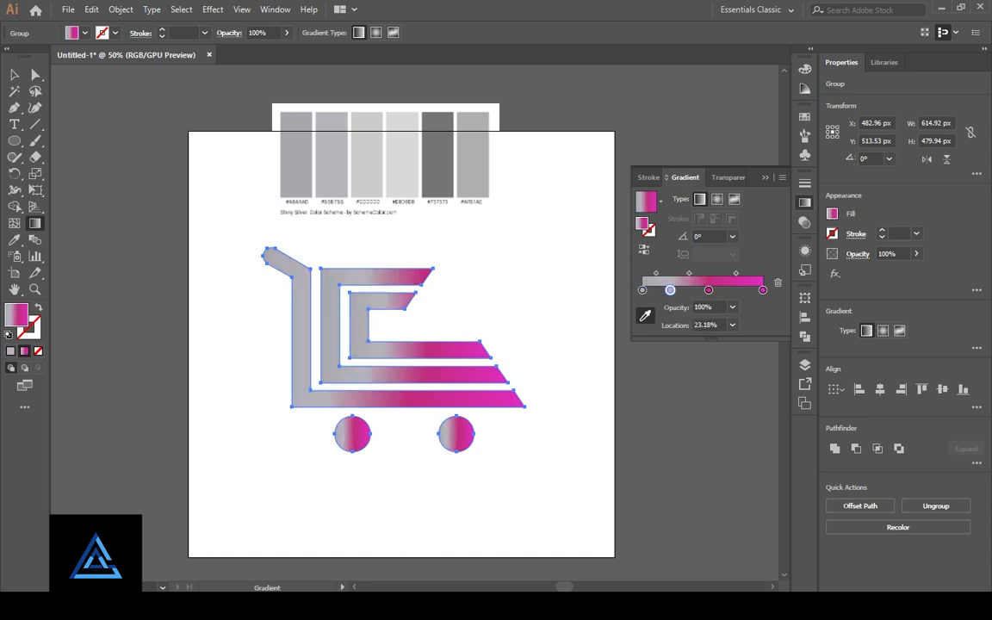
pyautogui.moveTo(708, 289); pyautogui.dragTo(693, 289)
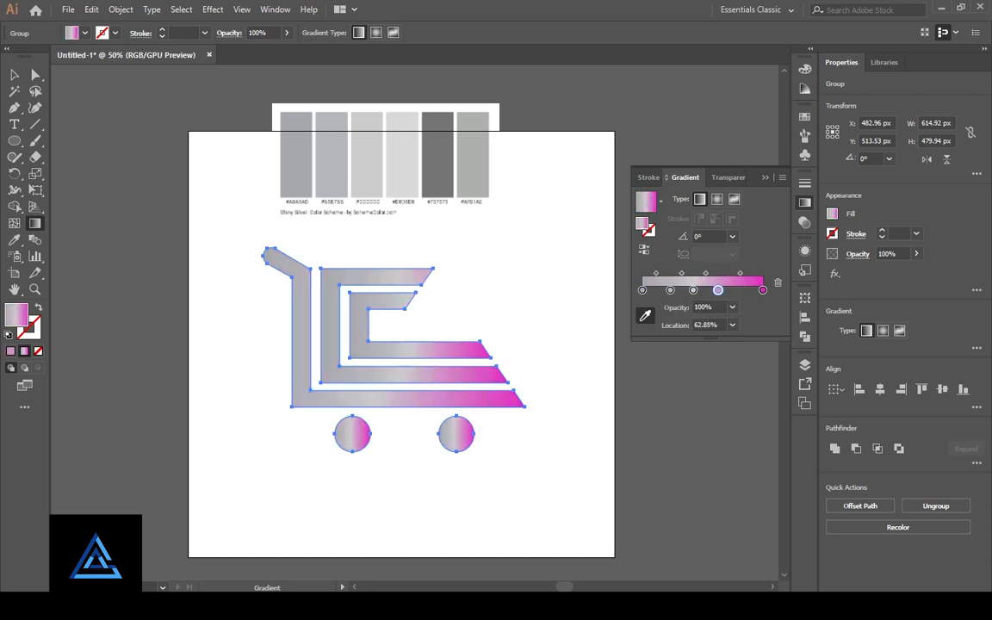
pyautogui.click(438, 161)
pyautogui.click(763, 290)
pyautogui.click(472, 161)
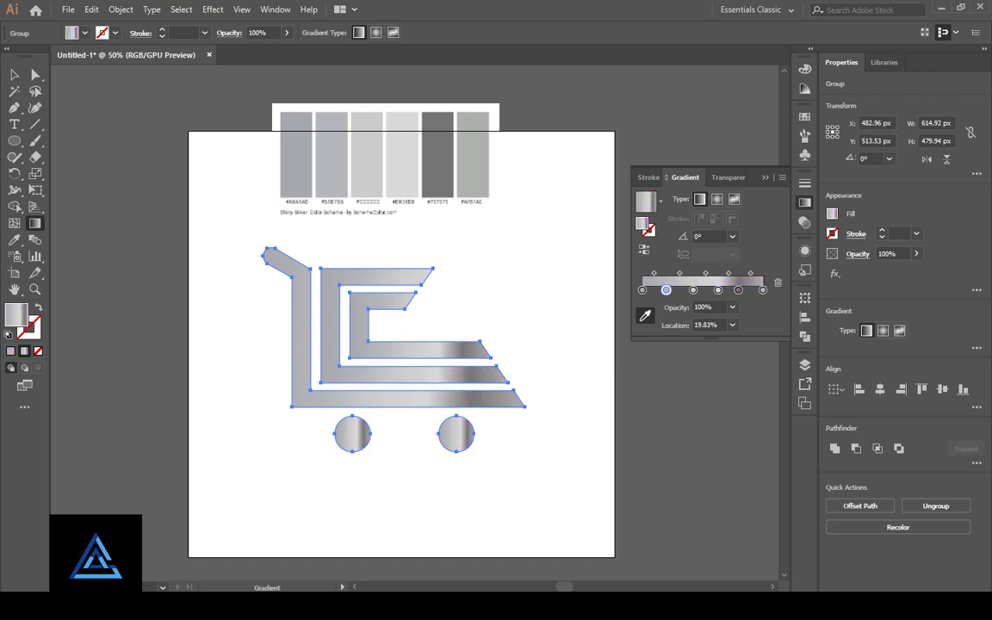
pyautogui.click(765, 177)
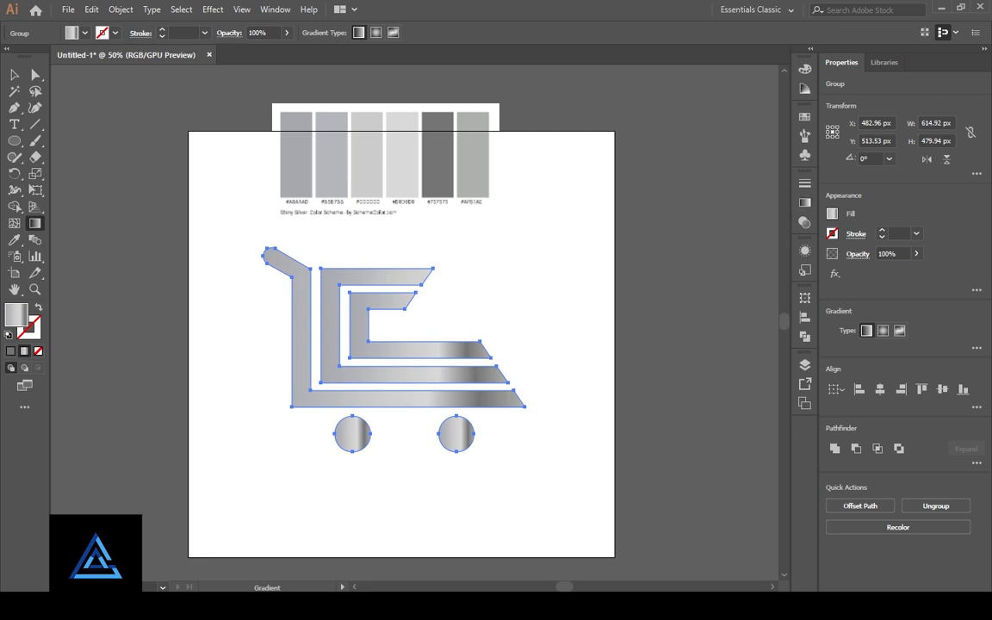
# Step: Delete the placed silver colour palette image above the cart
pyautogui.click(565, 323)
pyautogui.click(465, 375)
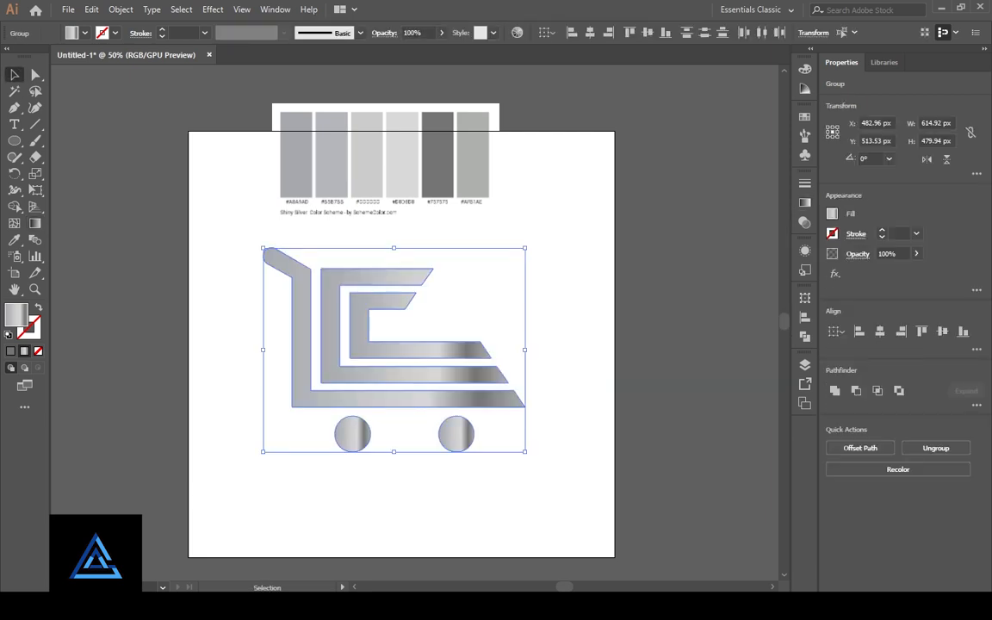
pyautogui.hotkey('ctrl', 'shift', 'a')
pyautogui.click(385, 159)
pyautogui.press('Delete')
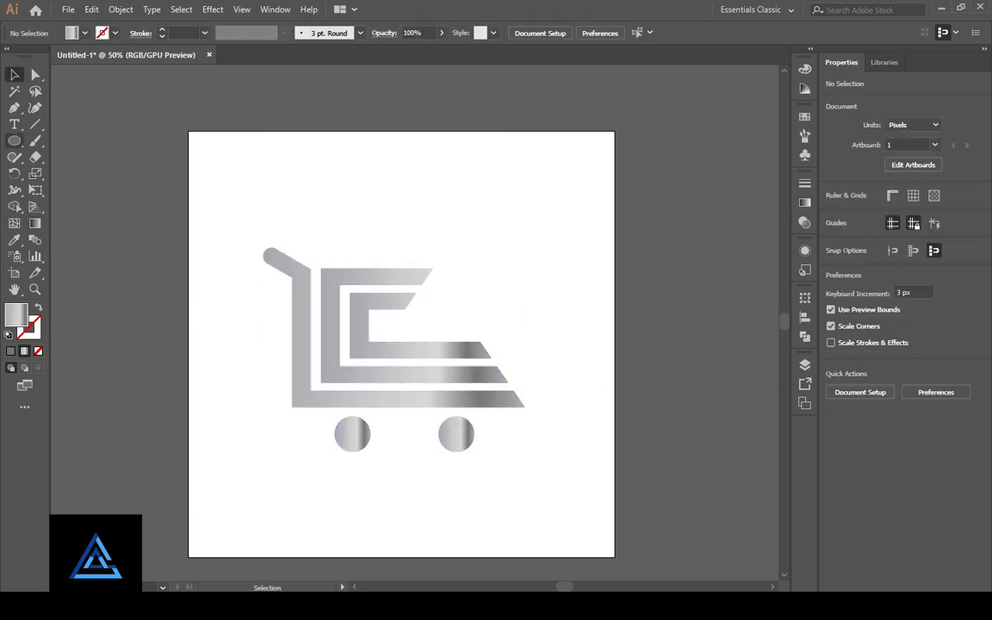
# Step: Create a 1000 by 1000 px rectangle filled with the silver gradient
pyautogui.press('m')
pyautogui.click(495, 293)
pyautogui.press('Tab')
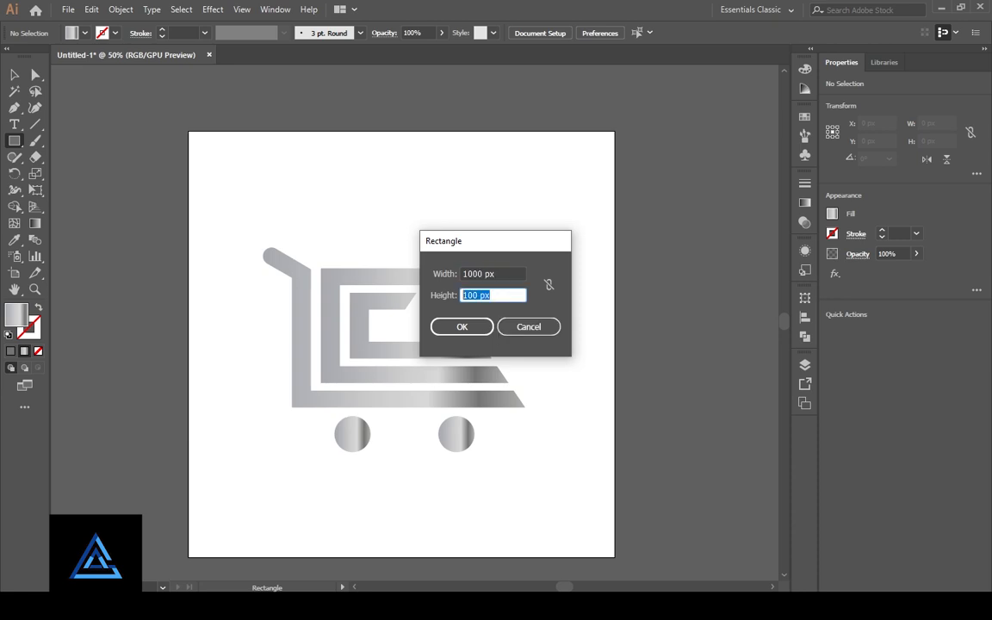
pyautogui.press('Return')
pyautogui.press('v')
pyautogui.moveTo(465, 301); pyautogui.dragTo(311, 240)
pyautogui.hotkey('ctrl', 'z')
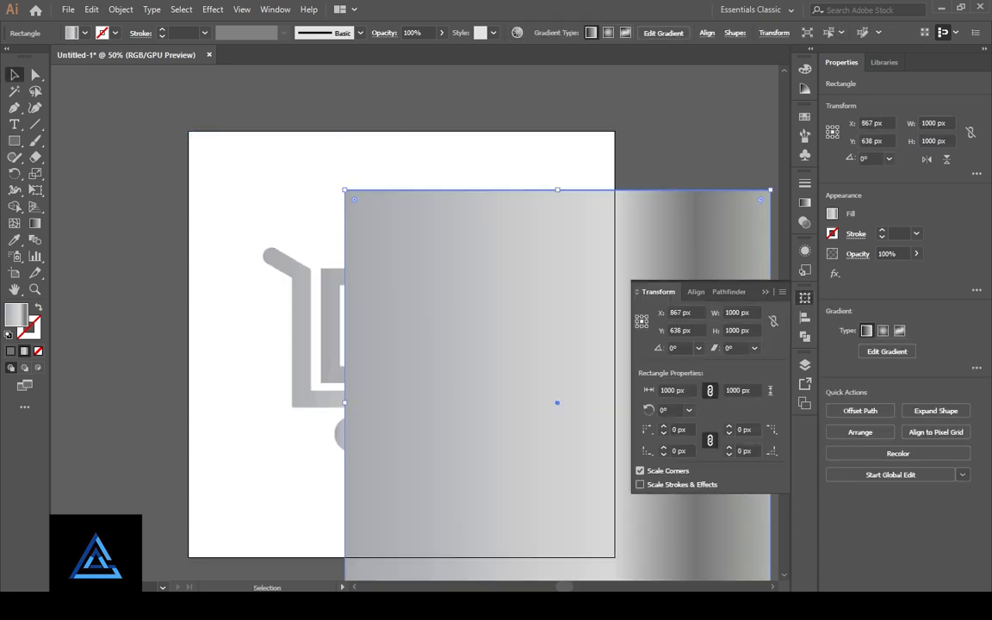
# Step: Centre the gradient rectangle horizontally and vertically on the artboard
pyautogui.click(706, 33)
pyautogui.click(697, 153)
pyautogui.click(731, 199)
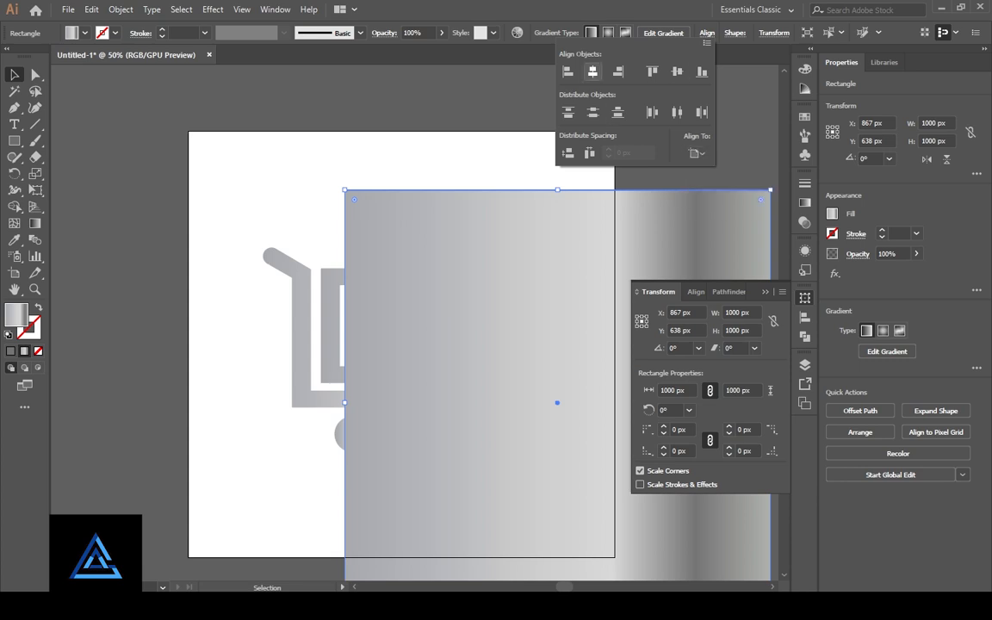
pyautogui.click(592, 71)
pyautogui.click(677, 72)
pyautogui.click(706, 33)
# Step: Send the gradient rectangle to the back, behind the cart
pyautogui.rightClick(383, 282)
pyautogui.moveTo(413, 493)
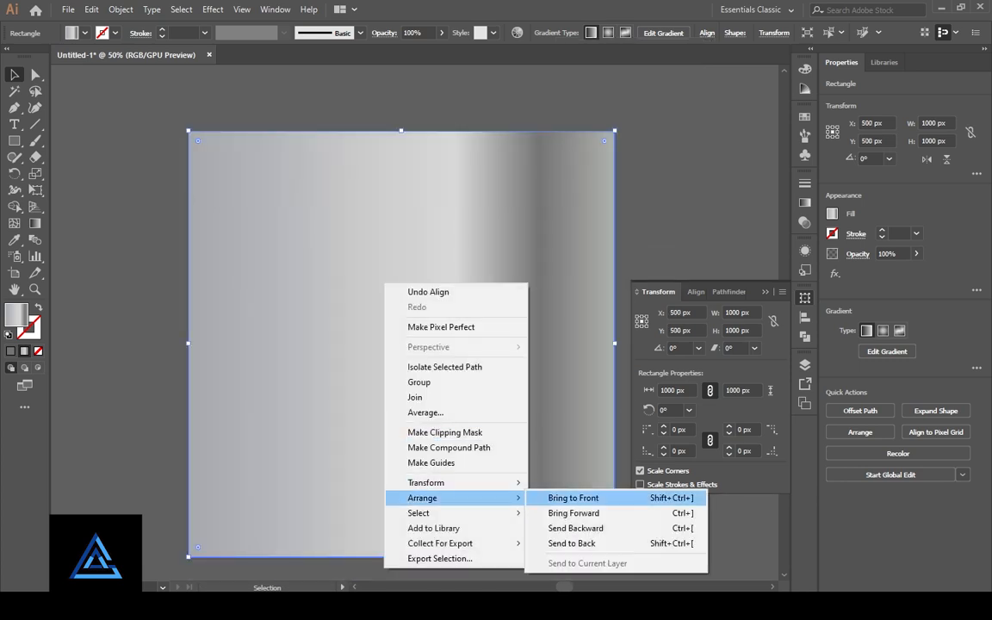
pyautogui.click(560, 493)
pyautogui.rightClick(477, 183)
pyautogui.moveTo(517, 397)
pyautogui.click(662, 443)
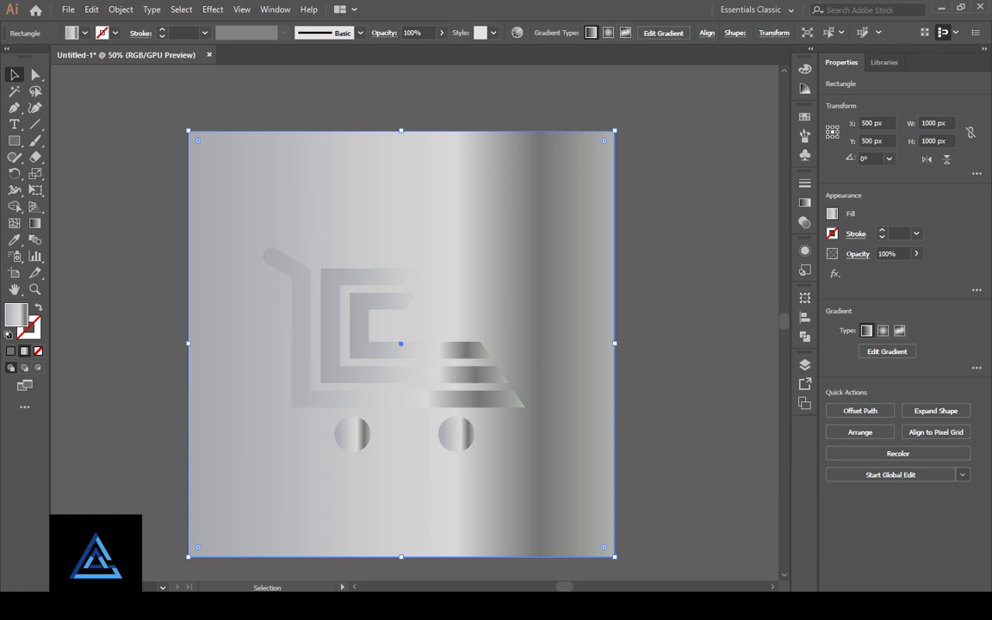
pyautogui.click(667, 419)
pyautogui.click(573, 344)
pyautogui.click(804, 203)
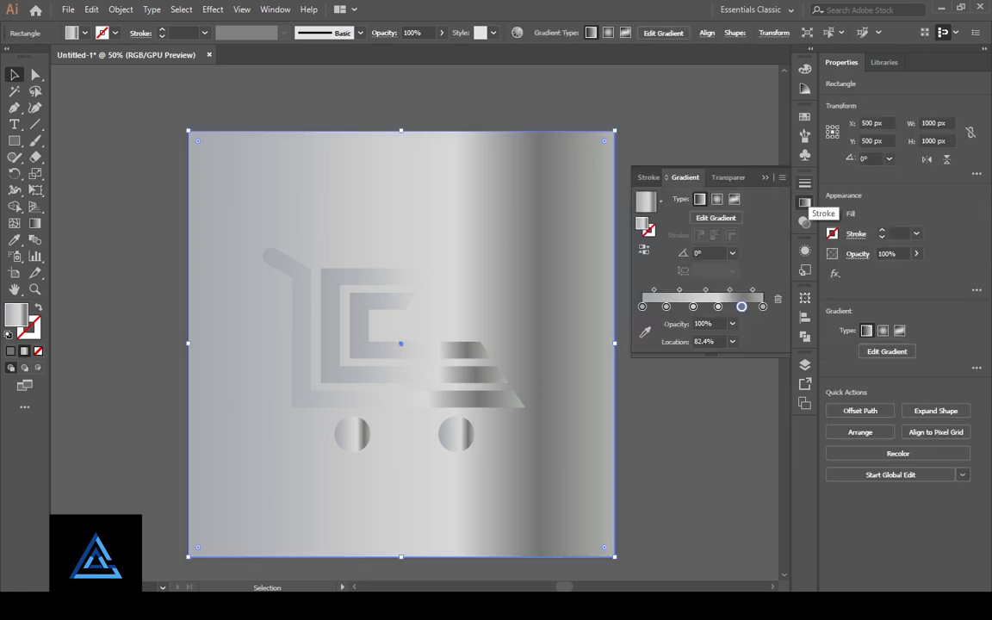
pyautogui.click(804, 117)
pyautogui.click(739, 163)
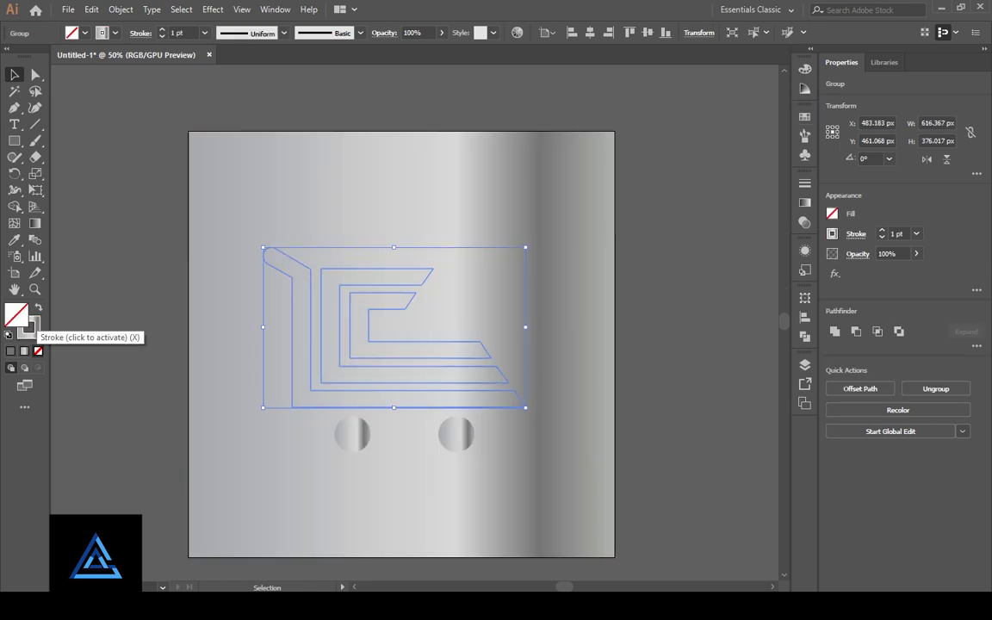
pyautogui.doubleClick(16, 315)
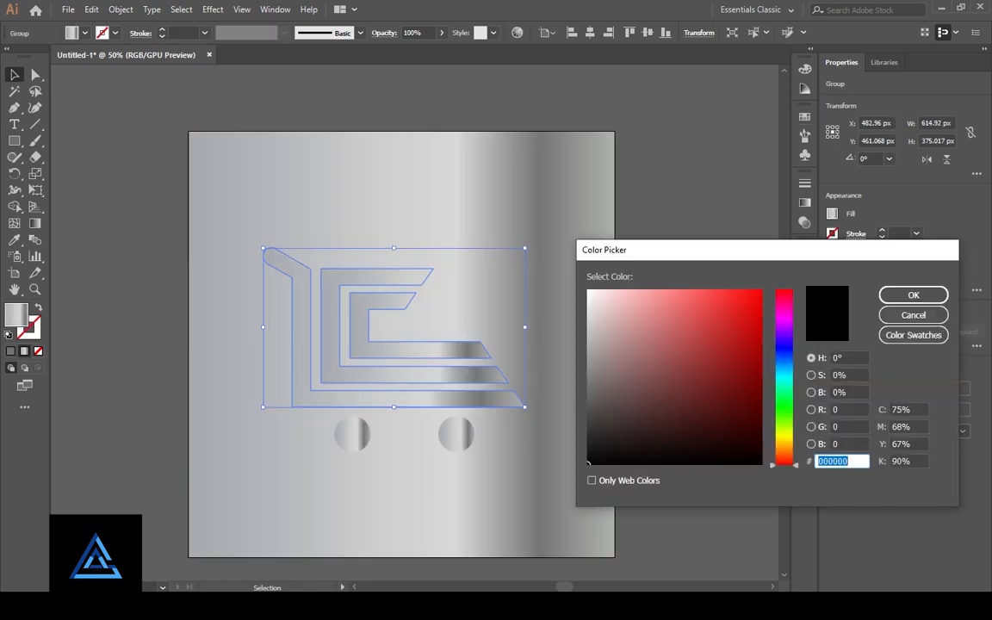
pyautogui.press('Escape')
# Step: Fill the cart's bars and both wheels with the black swatch
pyautogui.click(804, 116)
pyautogui.click(681, 153)
pyautogui.click(680, 387)
pyautogui.click(457, 434)
pyautogui.click(682, 154)
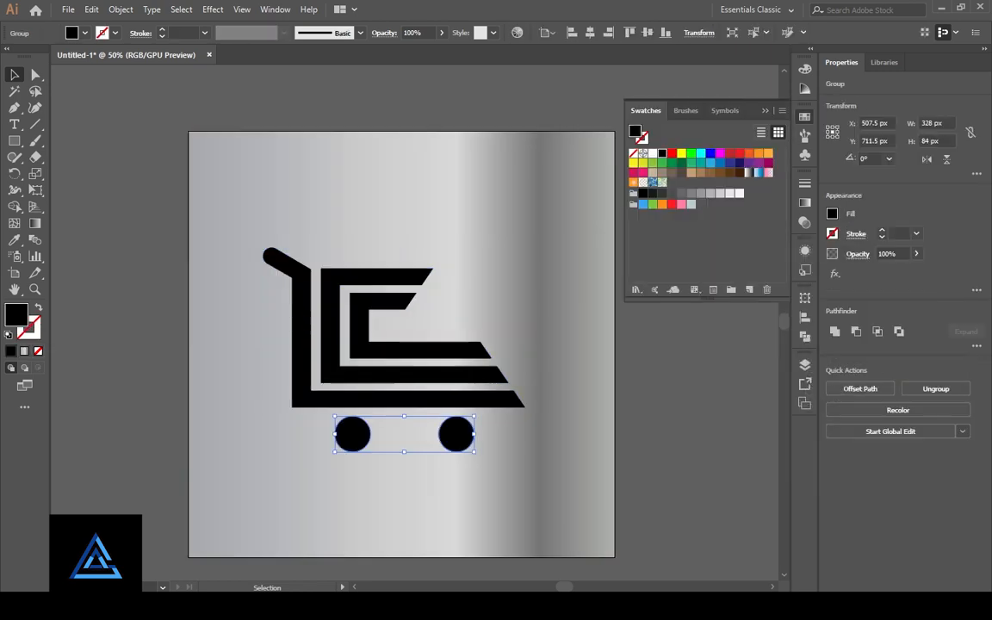
pyautogui.click(804, 116)
pyautogui.hotkey('ctrl', 'shift', 'a')
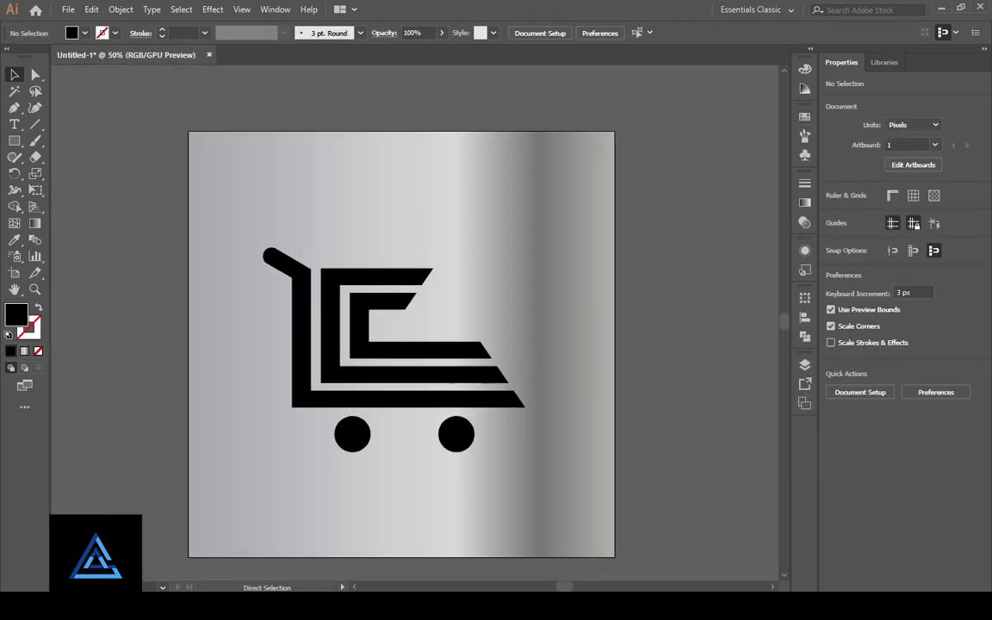
# Step: Undo the accidental move of the background rectangle and lock it in place
pyautogui.hotkey('ctrl', '-')
pyautogui.moveTo(517, 431); pyautogui.dragTo(328, 309)
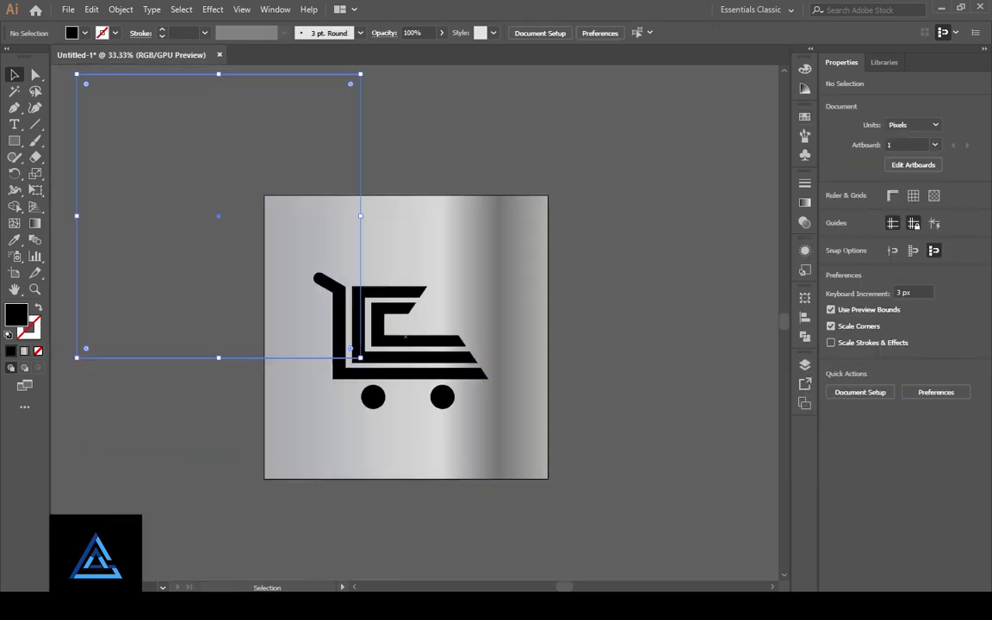
pyautogui.hotkey('ctrl', 'z')
pyautogui.hotkey('ctrl', '2')
# Step: Group the bars with the wheels and centre the whole cart on the artboard
pyautogui.click(442, 397)
pyautogui.keyDown('shift'); pyautogui.click(413, 373); pyautogui.keyUp('shift')
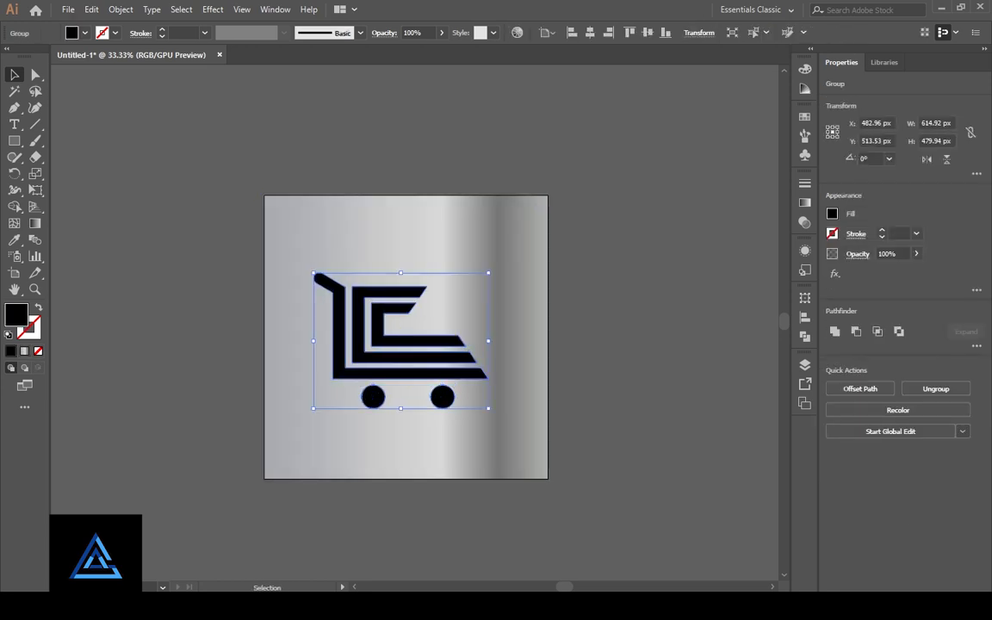
pyautogui.hotkey('ctrl', 'shift', 'a')
pyautogui.hotkey('ctrl', '+')
pyautogui.click(422, 335)
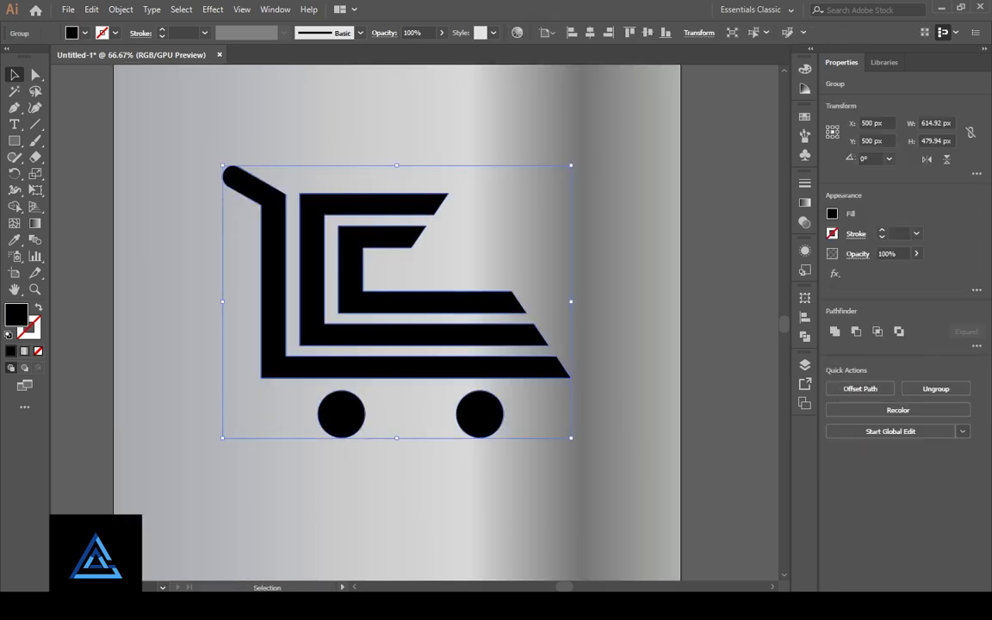
# Step: Inspect the centred black cart logo against the silver gradient background at different magnifications
pyautogui.scroll(1, 422, 335)
pyautogui.hotkey('ctrl', 'shift', 'a')
pyautogui.hotkey('ctrl', '-')
pyautogui.hotkey('ctrl', '-')
pyautogui.click(422, 353)
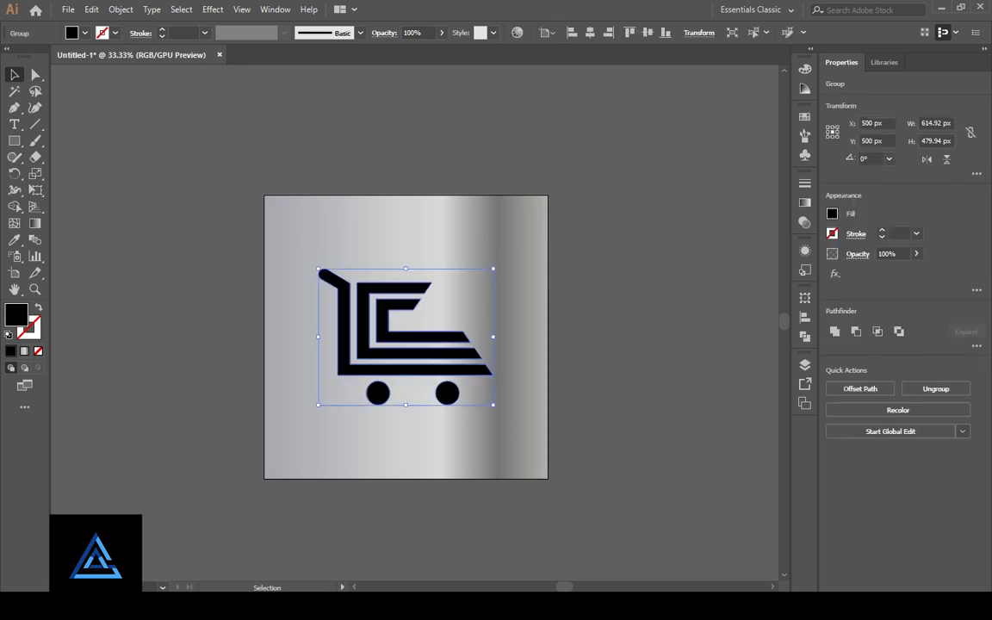
pyautogui.hotkey('ctrl', 'shift', 'a')
pyautogui.hotkey('ctrl', '+')
pyautogui.hotkey('ctrl', '+')
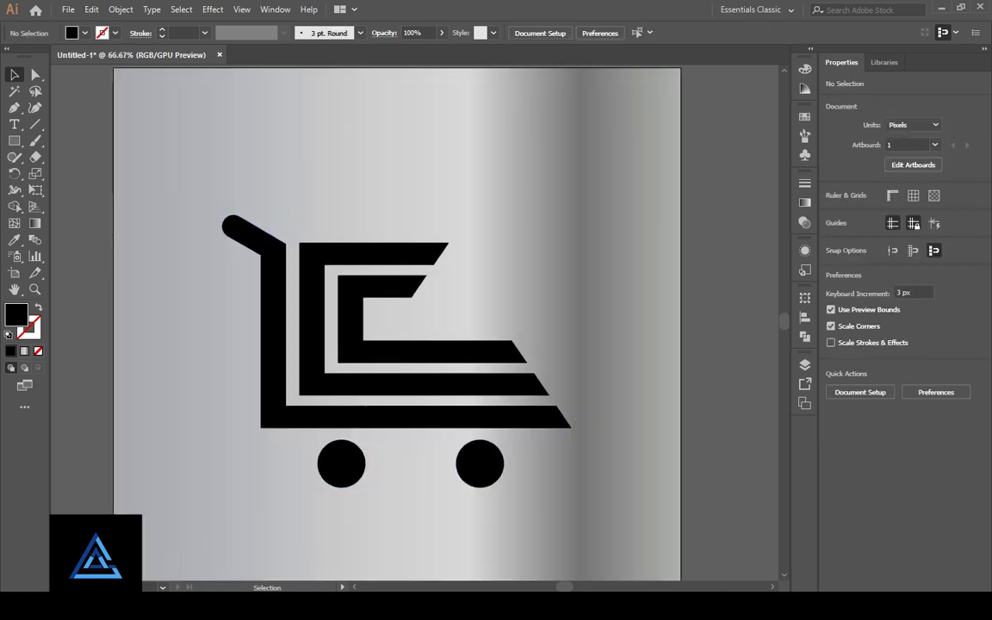
# Step: Scale down the black cart group and place a copy of it near the artboard's upper-left corner
pyautogui.click(422, 353)
pyautogui.moveTo(571, 488); pyautogui.dragTo(506, 437)
pyautogui.moveTo(422, 352); pyautogui.dragTo(267, 169)
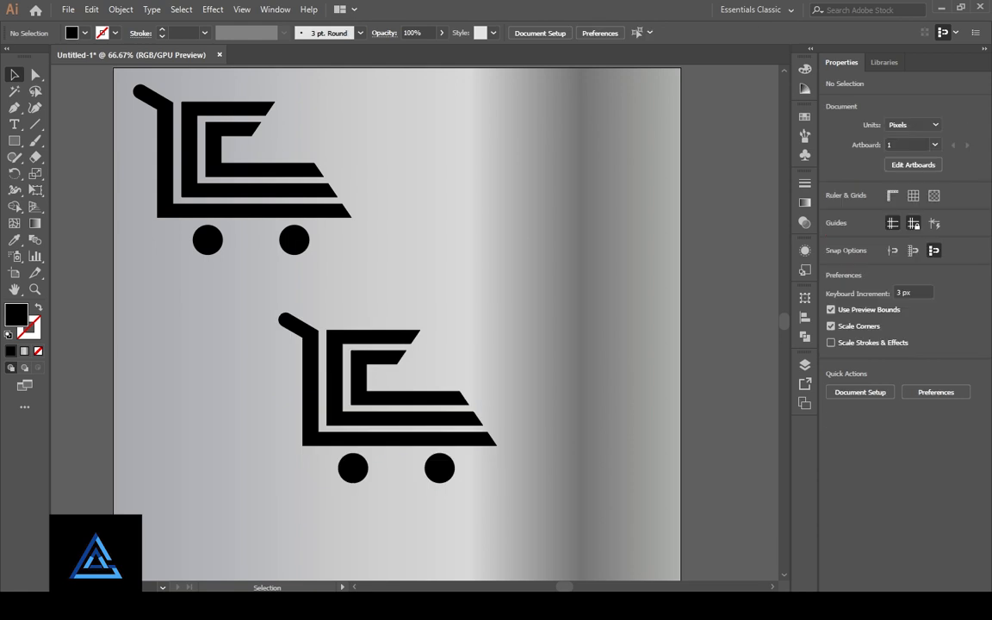
# Step: Draw a diagonal line across the lower cart and adjust both endpoints until it runs through the bars' corners
pyautogui.press('\\')
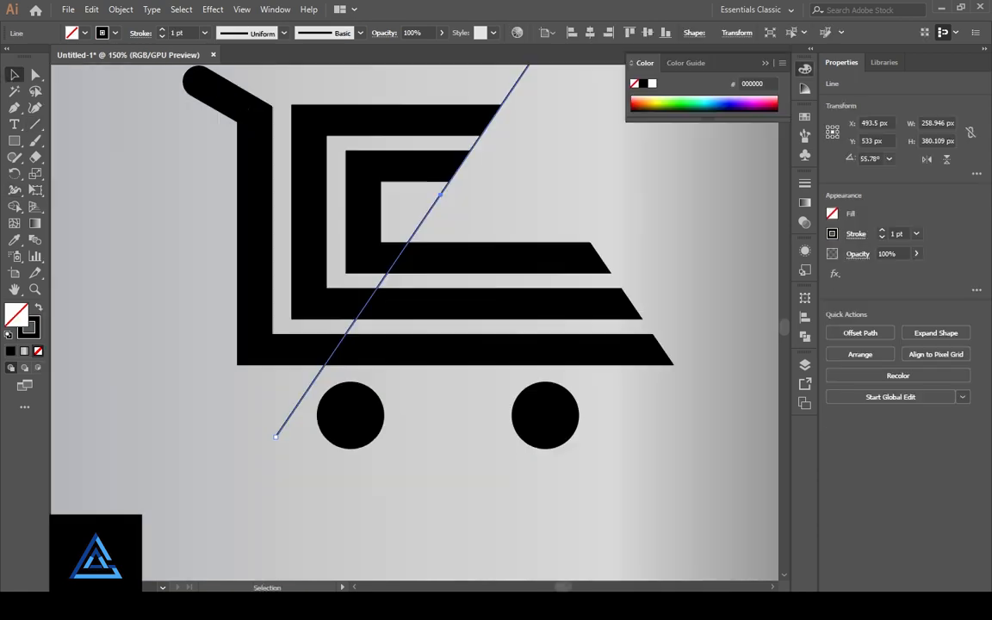
pyautogui.hotkey('ctrl', 'shift', 'a')
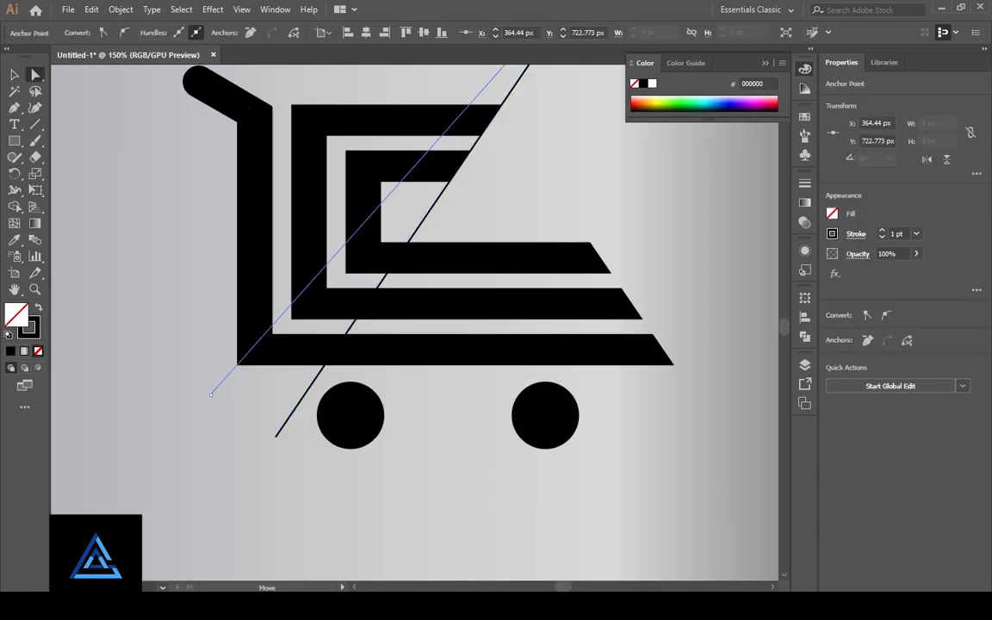
pyautogui.moveTo(211, 396); pyautogui.dragTo(210, 393)
pyautogui.scroll(6, 415, 322)
pyautogui.moveTo(606, 152); pyautogui.dragTo(612, 157)
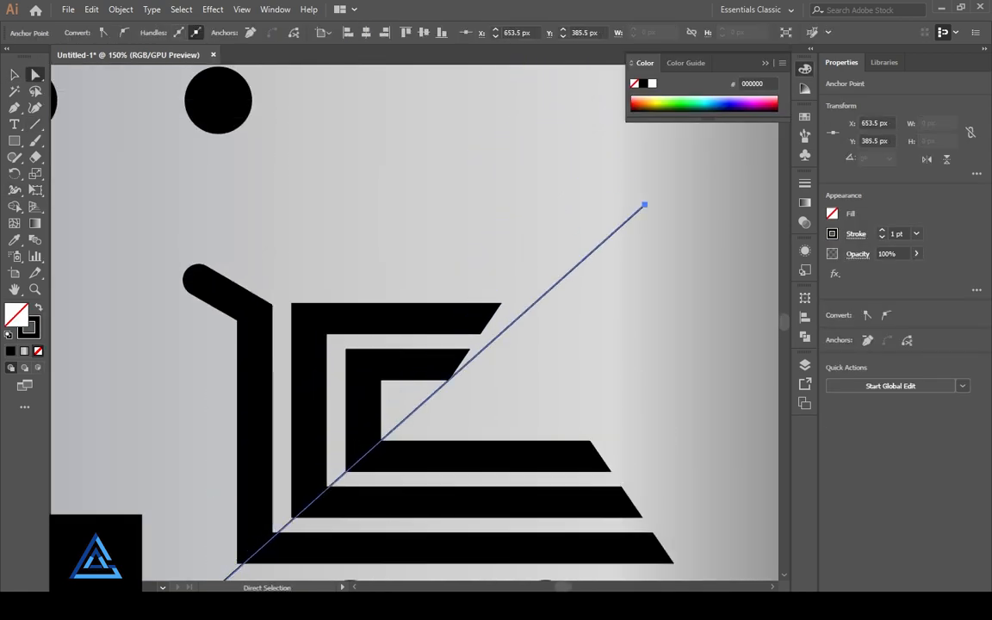
pyautogui.scroll(-2, 415, 322)
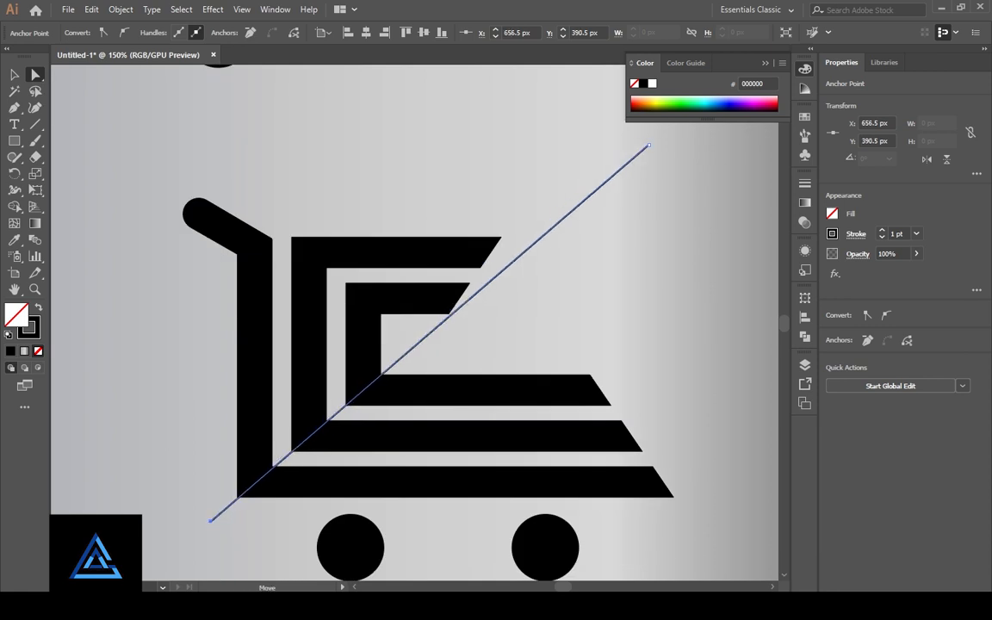
pyautogui.hotkey('ctrl', 'shift', 'a')
pyautogui.moveTo(649, 145); pyautogui.dragTo(651, 146)
pyautogui.hotkey('ctrl', 'shift', 'a')
# Step: Split the lower cart's bars along the diagonal with Shape Builder and delete the leftover line segments
pyautogui.press('v')
pyautogui.hotkey('ctrl', 'a')
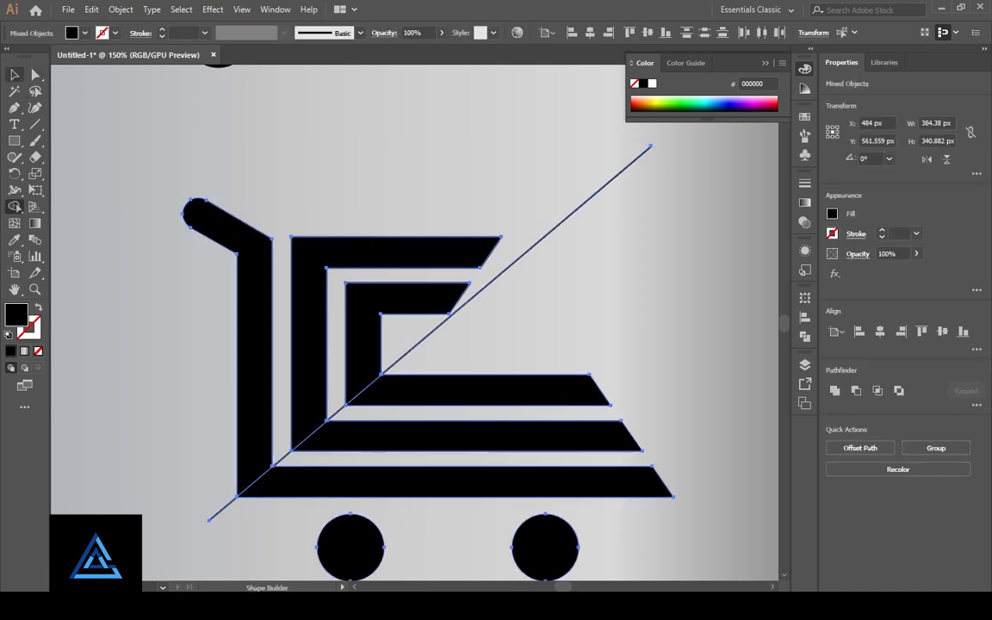
pyautogui.press('v')
pyautogui.hotkey('ctrl', 'shift', 'a')
pyautogui.click(517, 260)
pyautogui.press('Delete')
pyautogui.click(337, 412)
pyautogui.press('Delete')
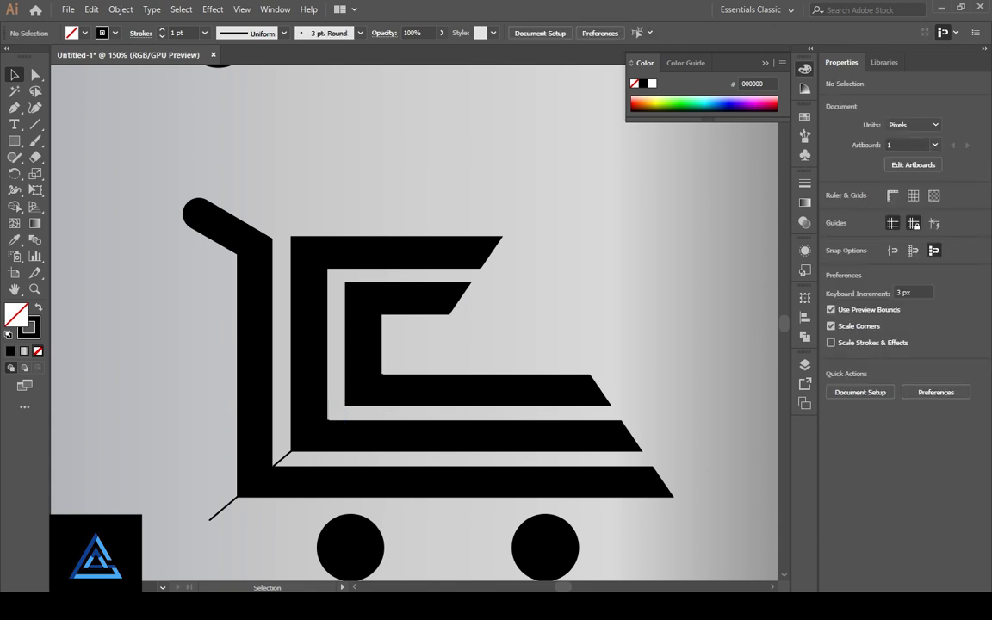
pyautogui.click(222, 508)
pyautogui.press('Delete')
# Step: Fill the lower cart's handle bar and two L-shaped pieces above the diagonal cut with dark grey #1A1A1A
pyautogui.hotkey('ctrl', '-')
pyautogui.hotkey('ctrl', '-')
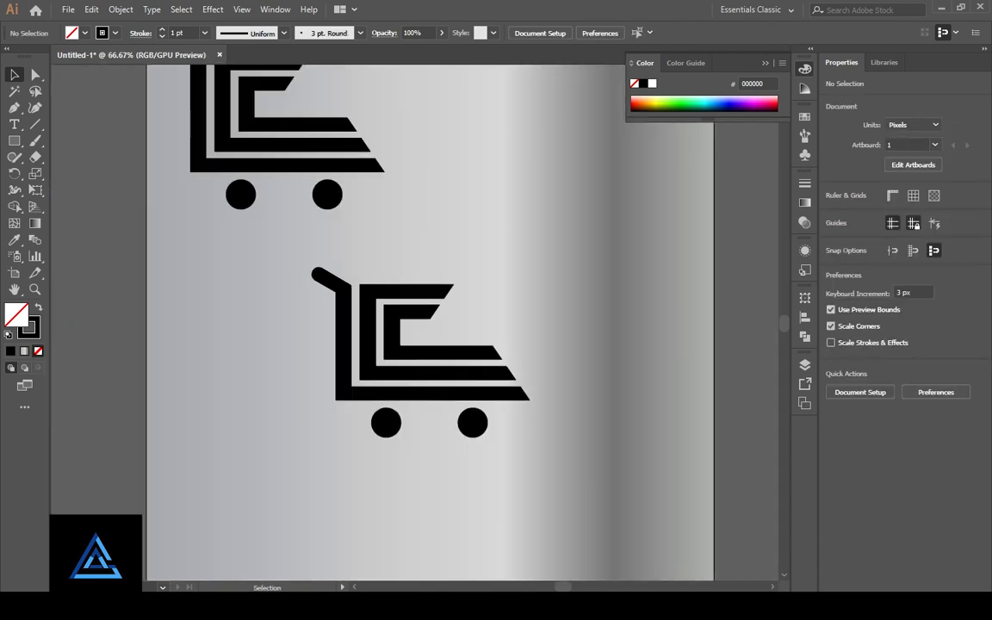
pyautogui.press('a')
pyautogui.click(323, 293)
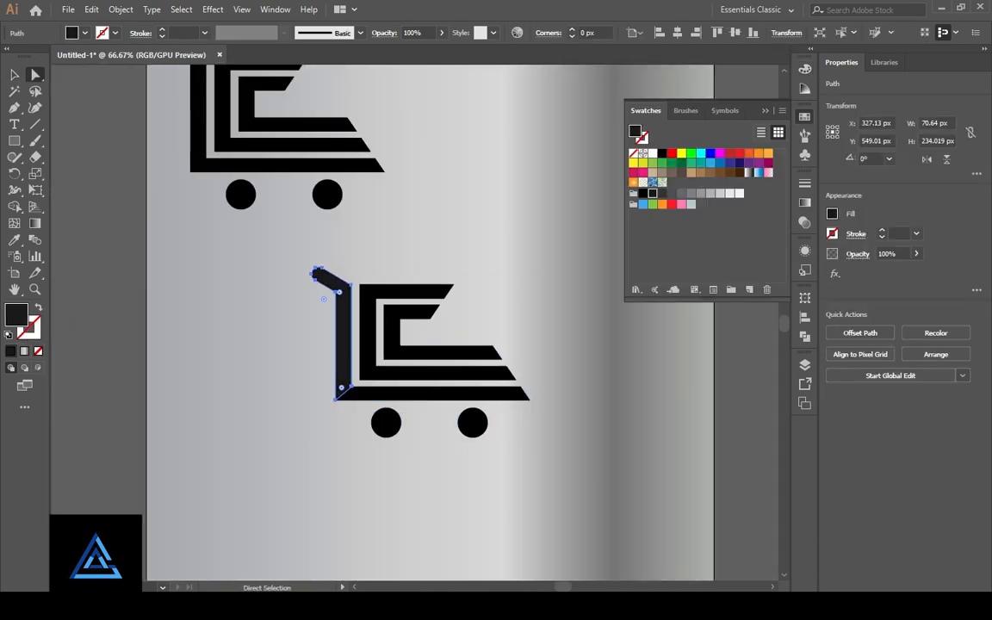
pyautogui.click(445, 353)
pyautogui.keyDown('shift'); pyautogui.click(441, 373); pyautogui.keyUp('shift')
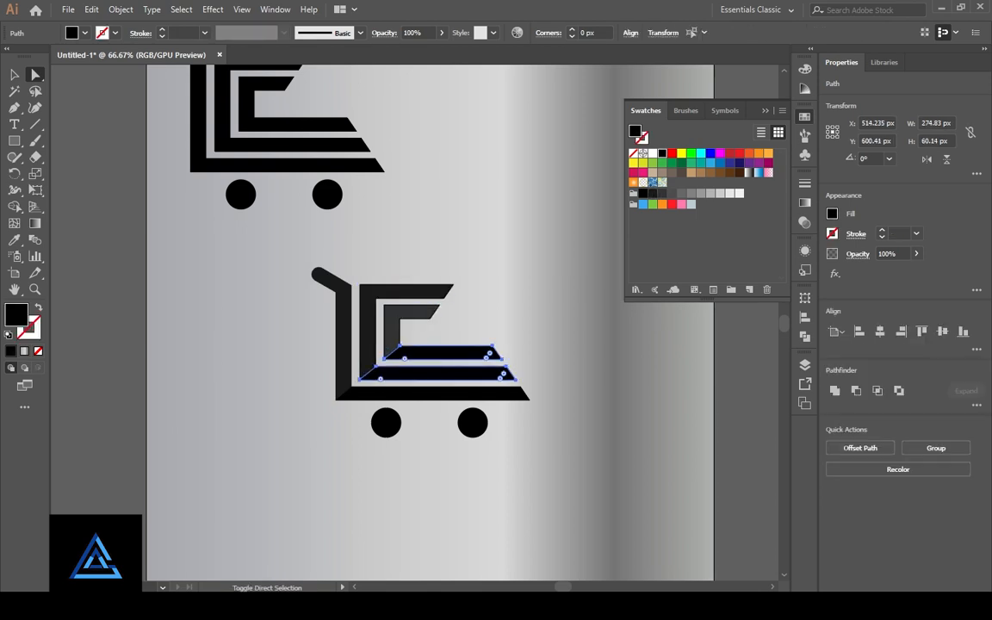
pyautogui.keyDown('shift'); pyautogui.click(435, 394); pyautogui.keyUp('shift')
pyautogui.hotkey('ctrl', 'shift', 'a')
# Step: Copy the outer L-shaped piece's appearance onto the inner one with the Eyedropper
pyautogui.hotkey('ctrl', '+')
pyautogui.hotkey('ctrl', '+')
pyautogui.hotkey('ctrl', '+')
pyautogui.click(348, 336)
pyautogui.click(14, 241)
pyautogui.click(274, 336)
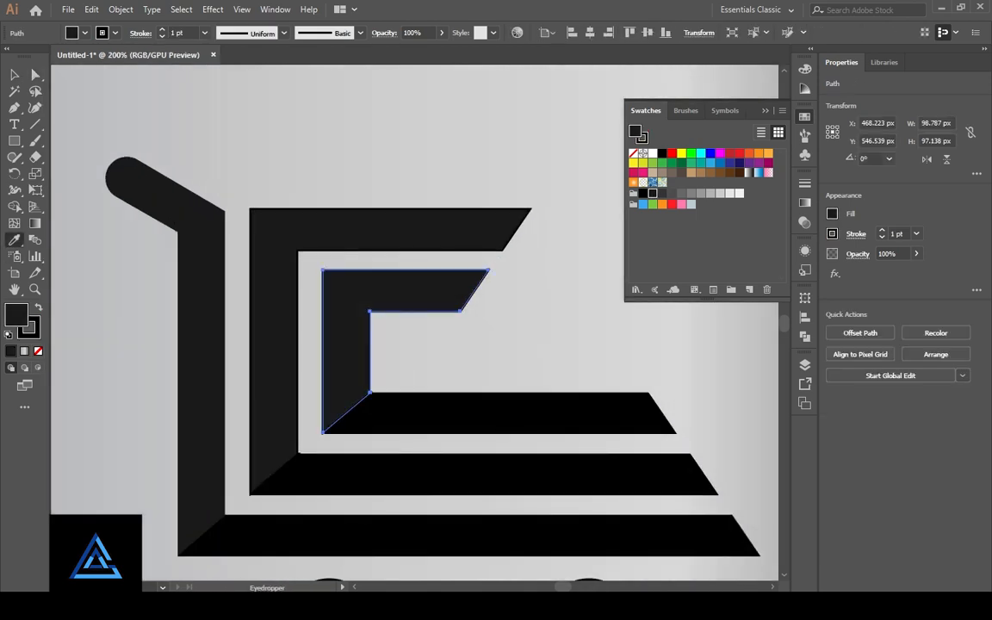
# Step: Remove the stroke from both L-shaped pieces, leaving only their dark grey fill
pyautogui.click(14, 75)
pyautogui.click(448, 353)
pyautogui.click(346, 336)
pyautogui.keyDown('shift'); pyautogui.click(274, 336); pyautogui.keyUp('shift')
pyautogui.keyDown('shift'); pyautogui.click(202, 345); pyautogui.keyUp('shift')
pyautogui.keyDown('shift'); pyautogui.click(202, 345); pyautogui.keyUp('shift')
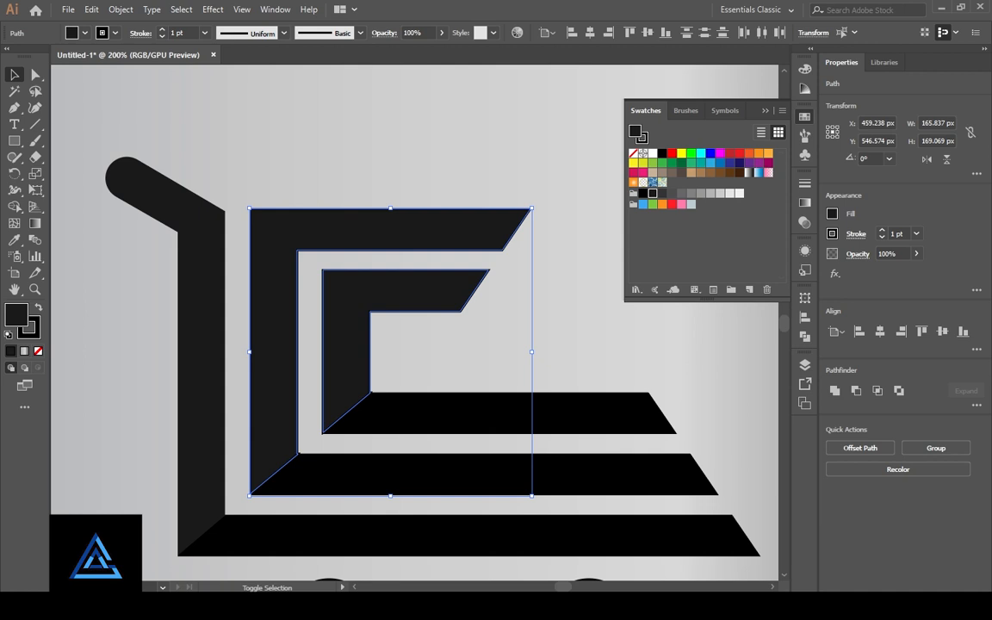
pyautogui.press('/')
pyautogui.hotkey('shift', 'x')
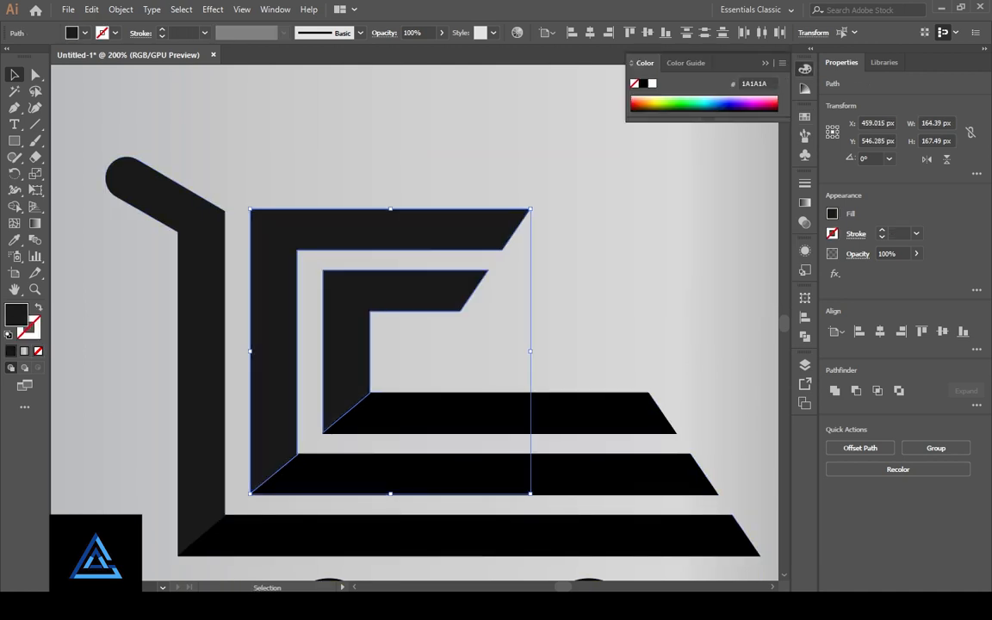
# Step: Fill the lower cart's three horizontal bars and both wheels with the slightly lighter dark grey swatch
pyautogui.hotkey('ctrl', 'shift', 'a')
pyautogui.scroll(-4, 448, 344)
pyautogui.click(482, 408)
pyautogui.hotkey('ctrl', 'shift', 'a')
pyautogui.scroll(-5, 447, 344)
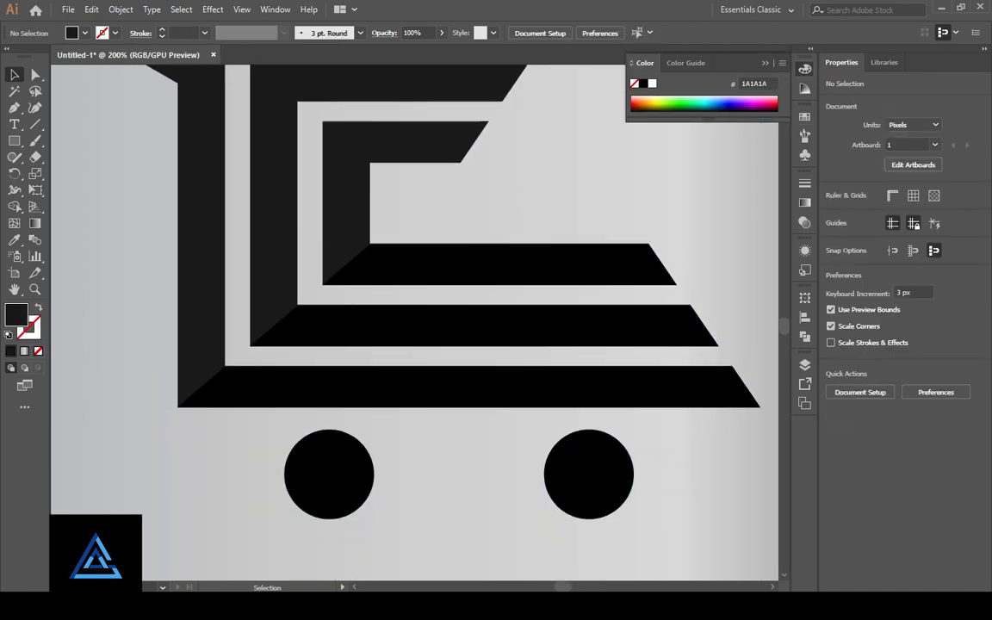
pyautogui.scroll(3, 482, 362)
pyautogui.press('a')
pyautogui.click(482, 364)
pyautogui.keyDown('shift'); pyautogui.click(482, 425); pyautogui.keyUp('shift')
pyautogui.keyDown('shift'); pyautogui.click(482, 486); pyautogui.keyUp('shift')
pyautogui.scroll(-2, 483, 486)
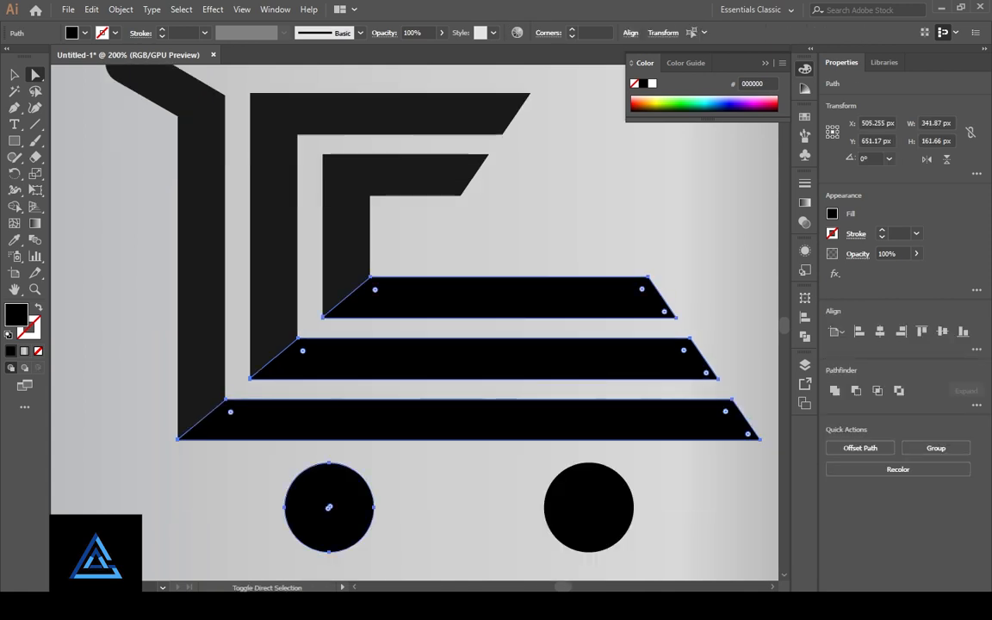
pyautogui.keyDown('shift'); pyautogui.click(589, 507); pyautogui.keyUp('shift')
pyautogui.click(804, 116)
pyautogui.click(662, 193)
pyautogui.press('v')
pyautogui.hotkey('ctrl', 'shift', 'a')
pyautogui.hotkey('ctrl', '-')
pyautogui.hotkey('ctrl', '-')
pyautogui.hotkey('ctrl', '-')
pyautogui.hotkey('ctrl', '-')
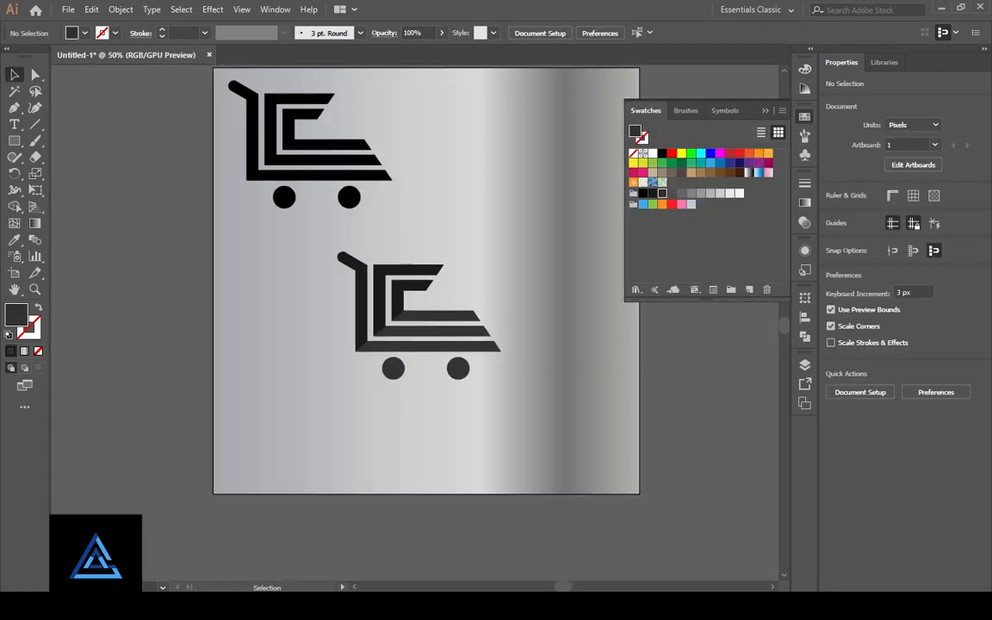
pyautogui.click(433, 332)
pyautogui.moveTo(529, 168); pyautogui.dragTo(525, 159)
pyautogui.hotkey('ctrl', 'z')
pyautogui.moveTo(432, 332); pyautogui.dragTo(525, 159)
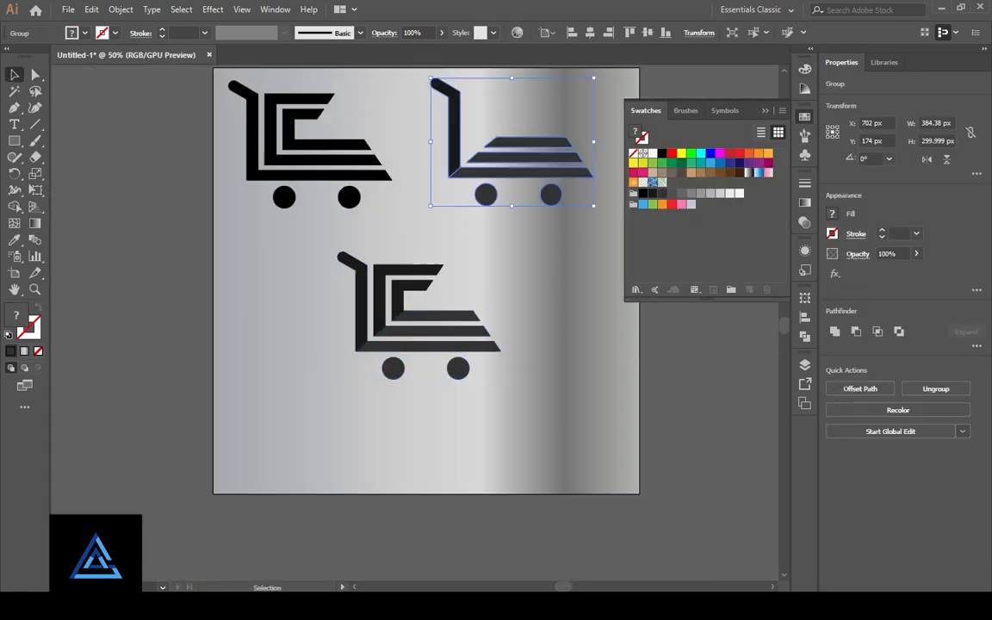
pyautogui.hotkey('ctrl', 'z')
# Step: Duplicate the complete two-tone cart to the artboard's upper right and move the original to about X 492, Y 668 px
pyautogui.click(432, 331)
pyautogui.hotkey('ctrl', 'shift', 'g')
pyautogui.hotkey('ctrl', 'shift', 'a')
pyautogui.click(380, 296)
pyautogui.keyDown('shift'); pyautogui.click(398, 297); pyautogui.keyUp('shift')
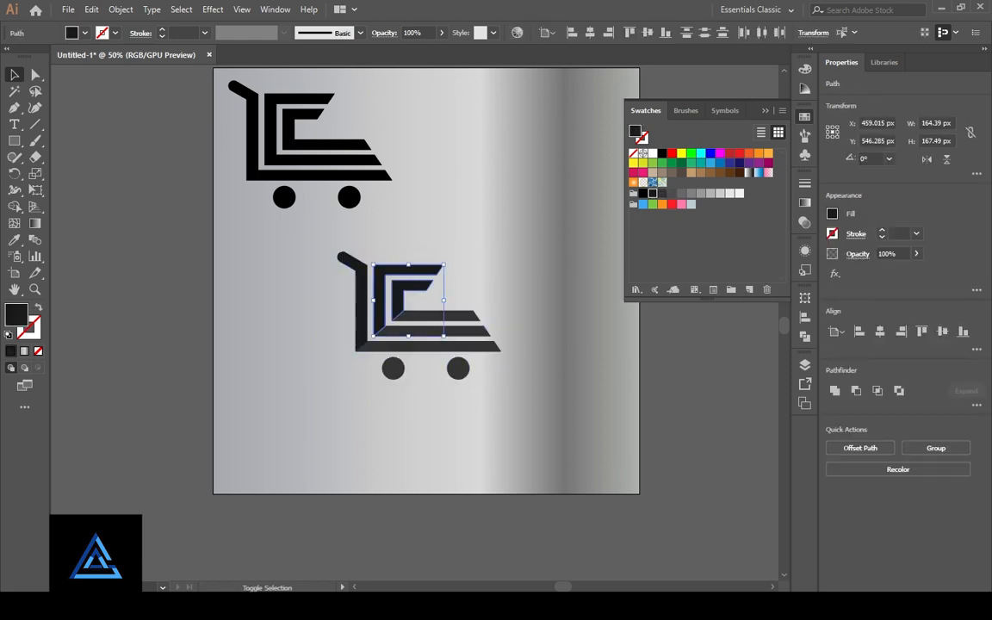
pyautogui.moveTo(432, 332); pyautogui.dragTo(517, 160)
pyautogui.hotkey('ctrl', 'shift', 'a')
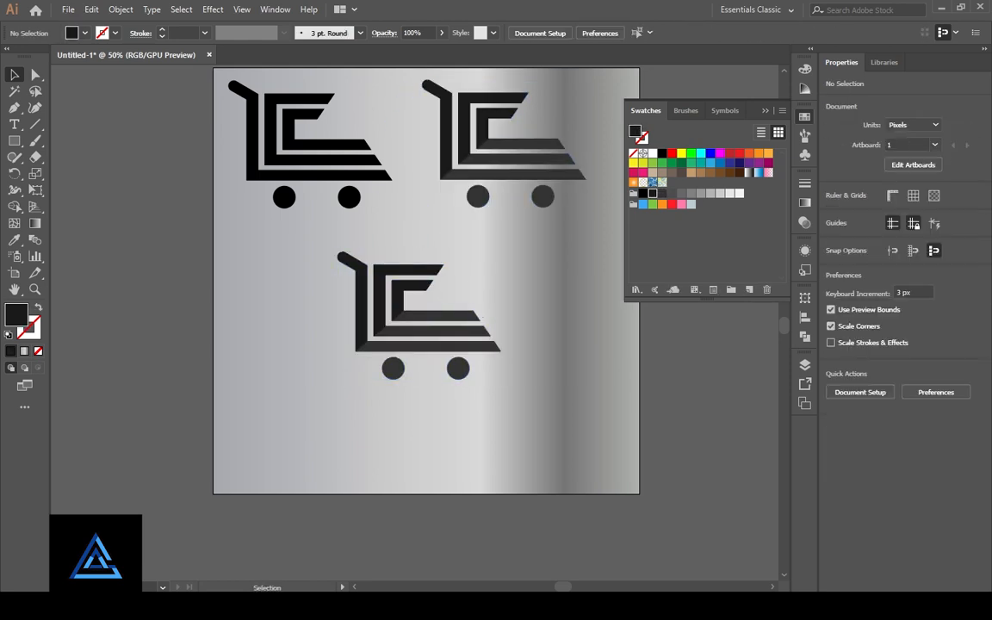
pyautogui.moveTo(320, 235); pyautogui.dragTo(520, 398)
pyautogui.moveTo(432, 331); pyautogui.dragTo(436, 369)
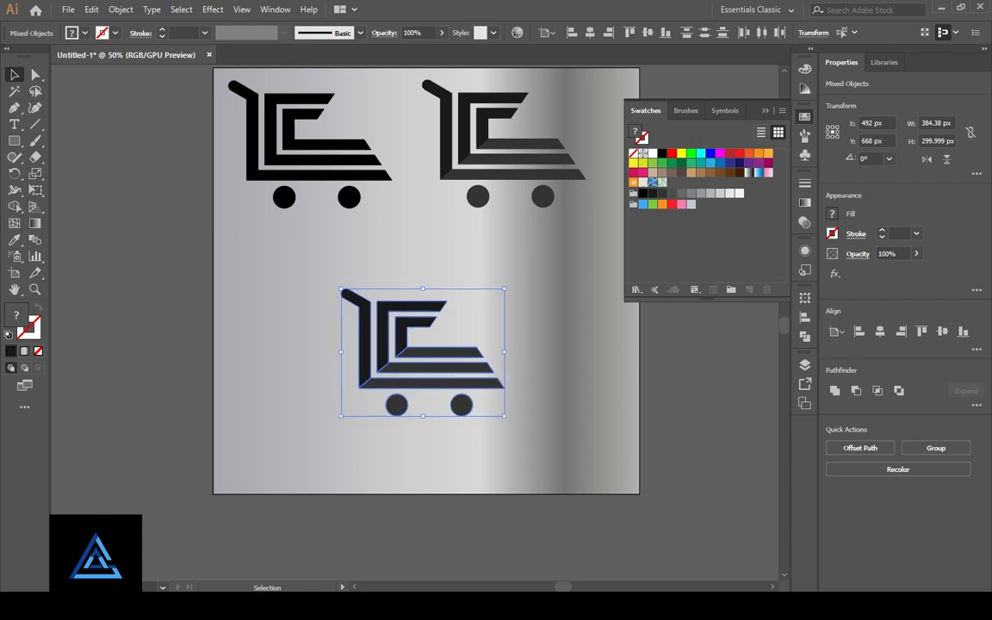
pyautogui.hotkey('ctrl', 'shift', 'a')
pyautogui.press('a')
pyautogui.click(379, 331)
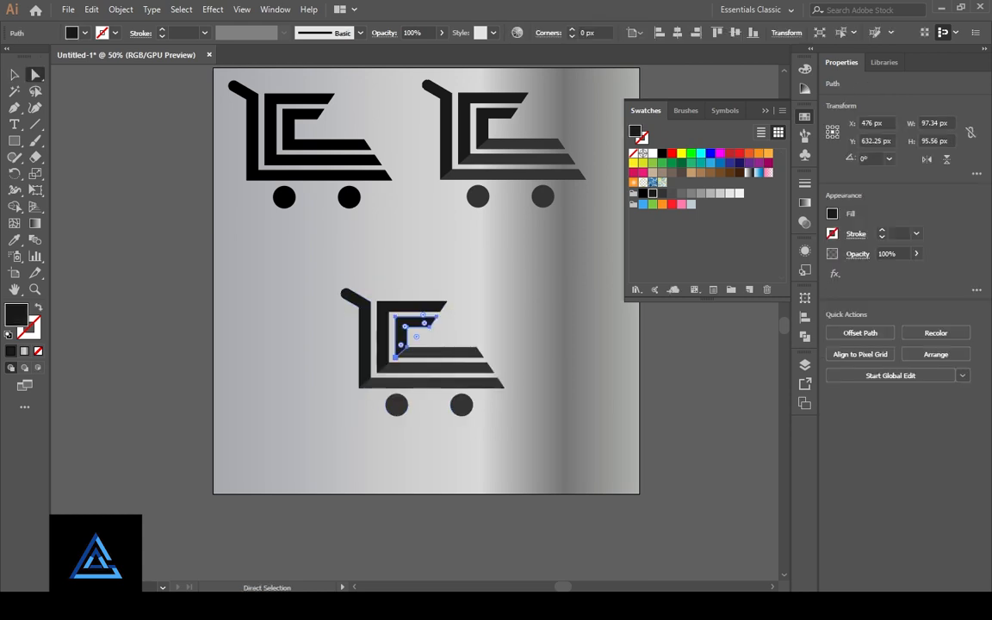
pyautogui.press('Delete')
pyautogui.press('v')
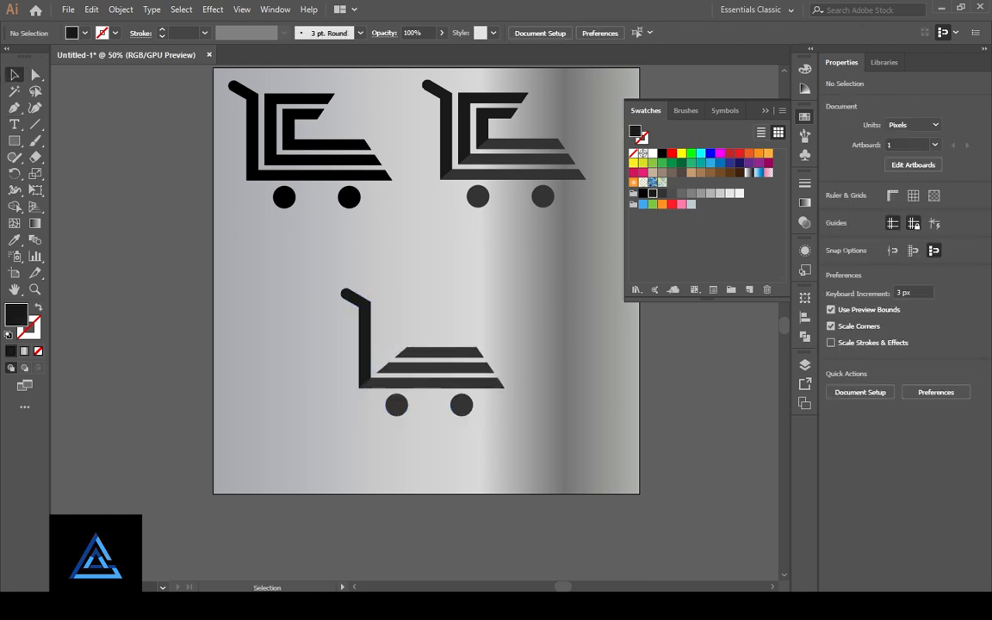
pyautogui.hotkey('ctrl', 'z')
pyautogui.hotkey('ctrl', 'z')
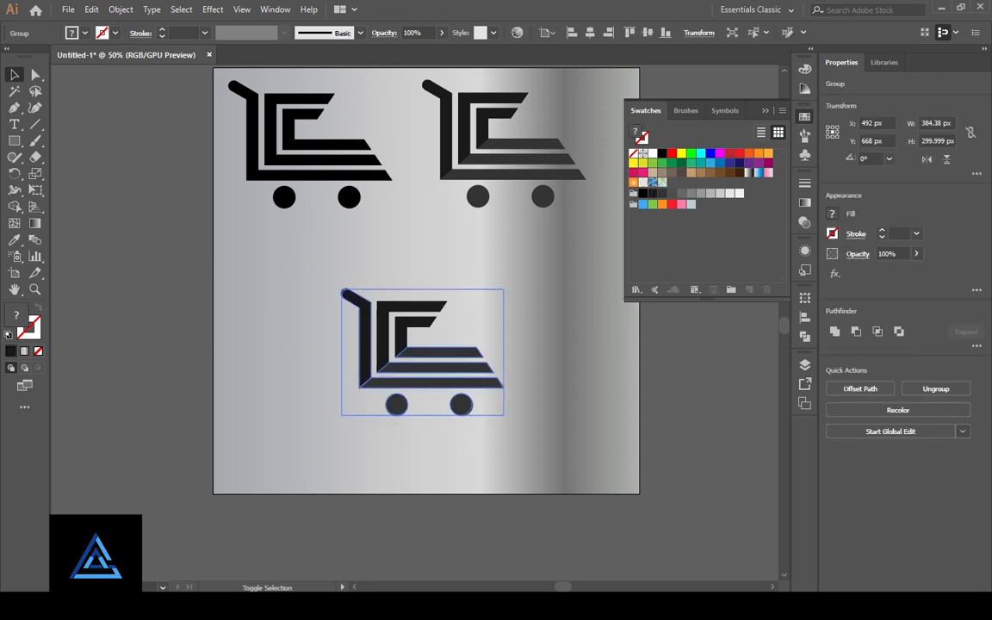
# Step: Group all pieces of the lower cart and enlarge it to about 584 by 456 px
pyautogui.hotkey('ctrl', 'z')
pyautogui.hotkey('ctrl', 'shift', 'z')
pyautogui.hotkey('ctrl', 'z')
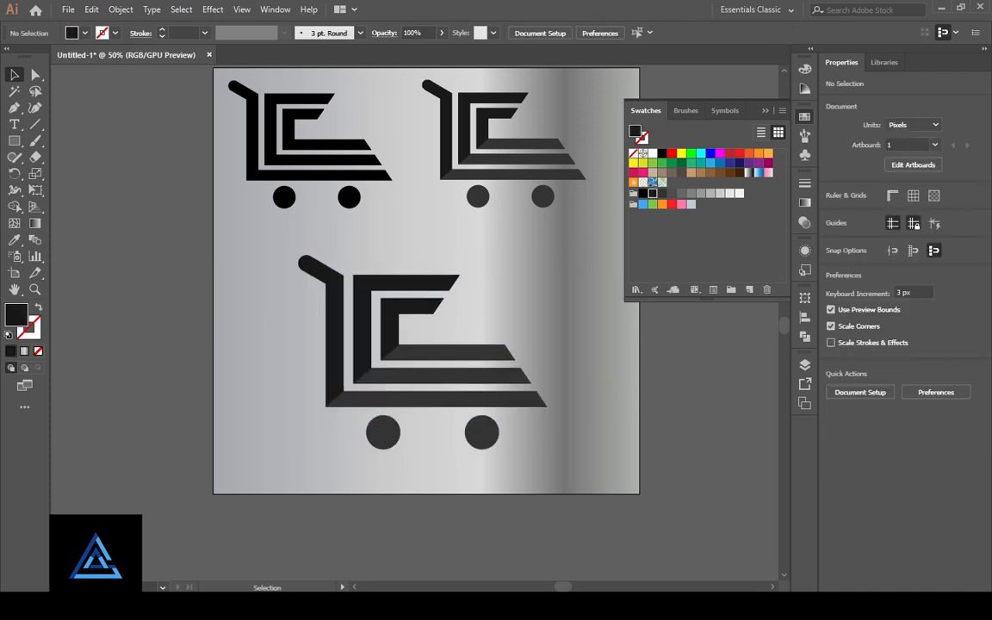
pyautogui.scroll(1, 425, 258)
pyautogui.click(425, 115)
pyautogui.press('a')
pyautogui.click(293, 191)
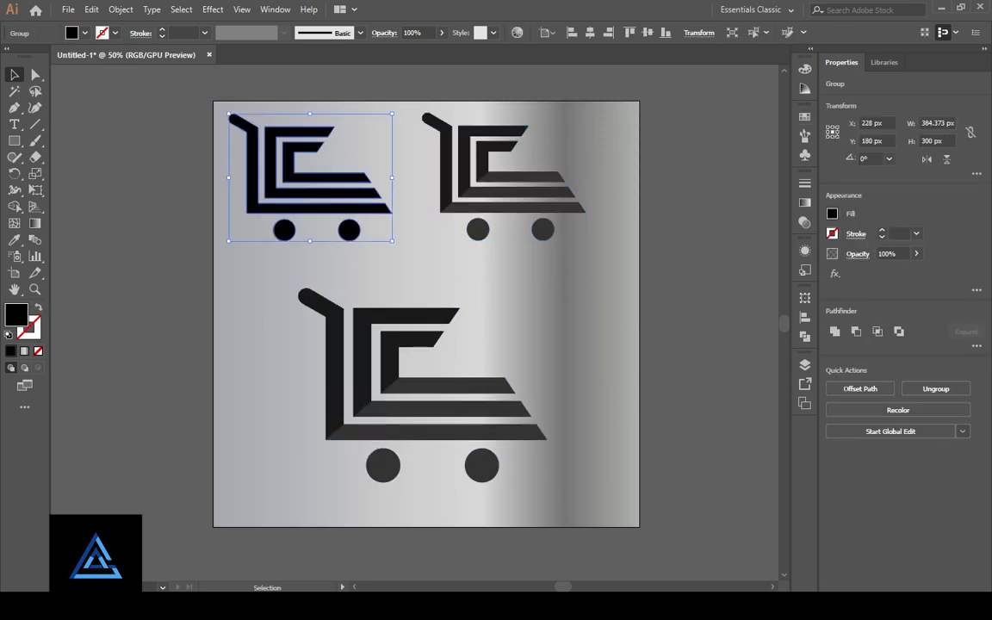
pyautogui.click(405, 269)
pyautogui.scroll(1, 425, 302)
pyautogui.scroll(-1, 424, 302)
# Step: Try black, blue gradient and light blue swatches as the fill of the large lower cart
pyautogui.click(431, 409)
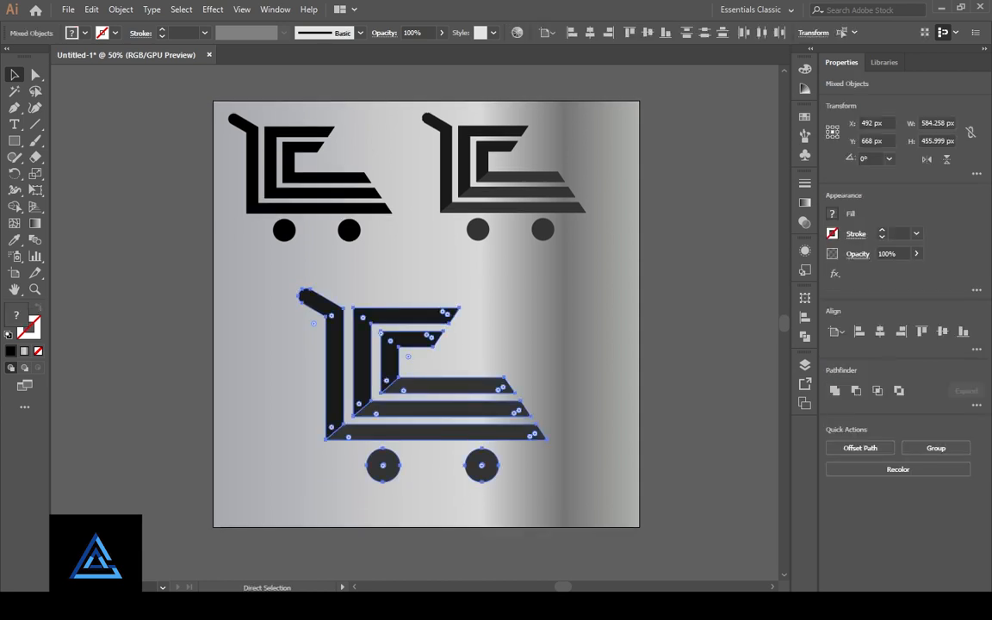
pyautogui.click(804, 116)
pyautogui.click(652, 155)
pyautogui.click(662, 153)
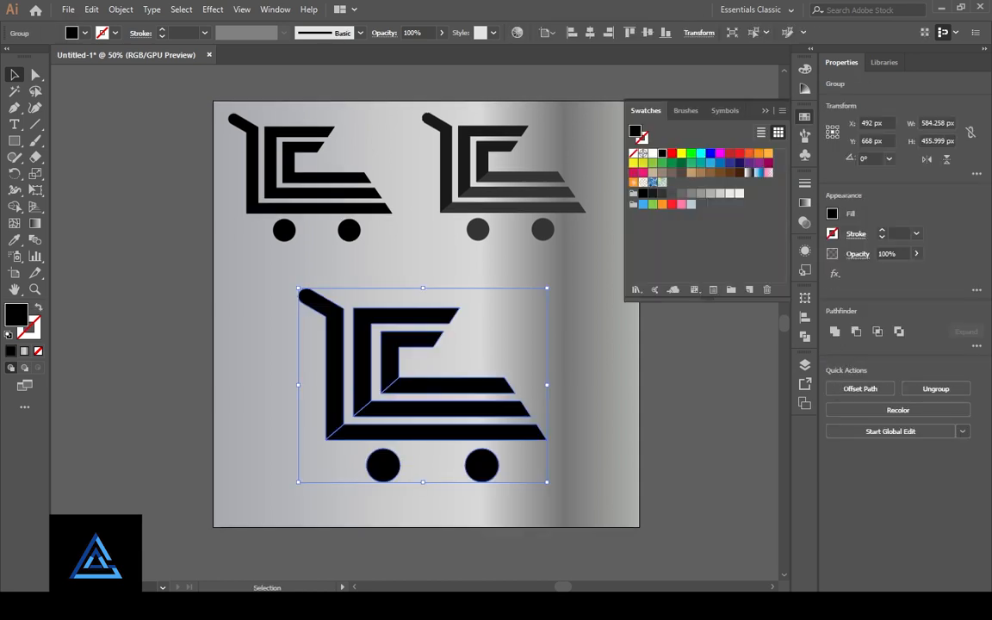
pyautogui.click(730, 162)
pyautogui.click(739, 162)
pyautogui.click(758, 172)
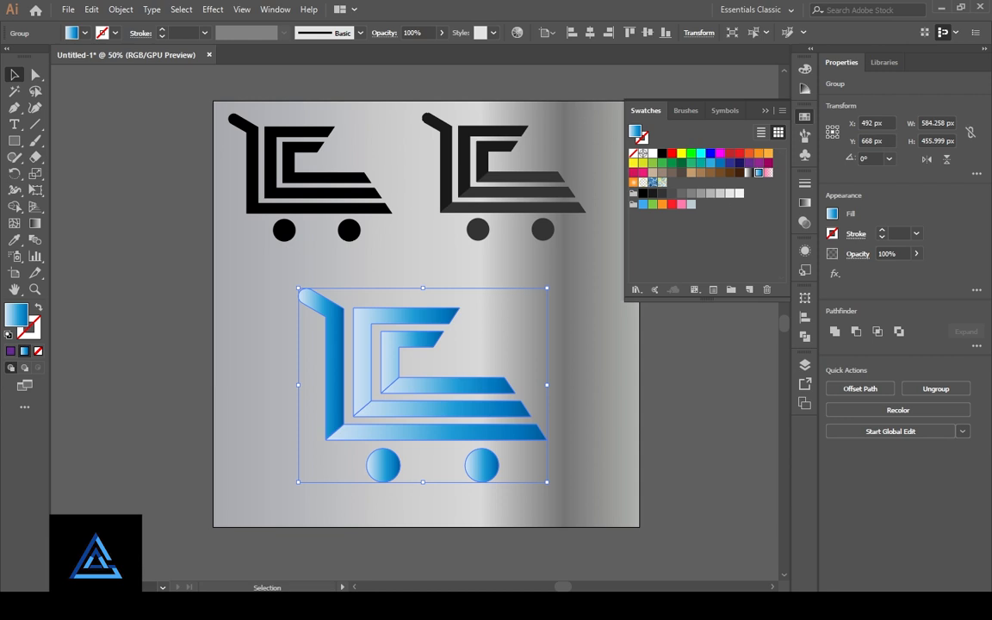
pyautogui.click(681, 194)
pyautogui.click(643, 205)
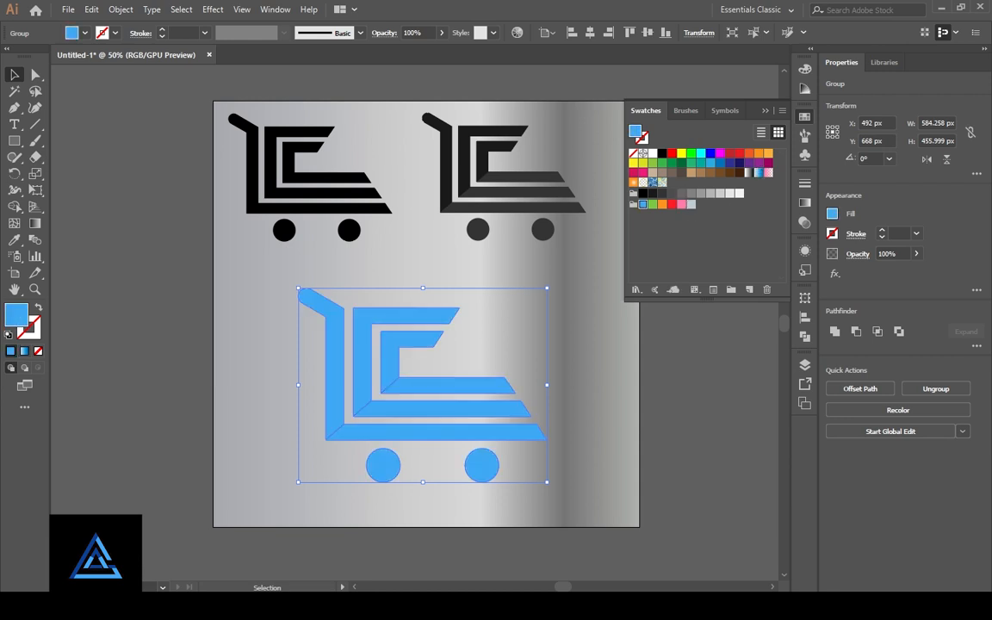
# Step: Try the dark brown swatch as the fill of the large lower cart
pyautogui.click(644, 205)
pyautogui.click(689, 379)
pyautogui.click(474, 385)
pyautogui.click(682, 173)
pyautogui.click(739, 173)
pyautogui.click(689, 379)
pyautogui.click(474, 386)
# Step: Copy the background's silver gradient onto the large lower cart and run it vertically through all its pieces
pyautogui.press('i')
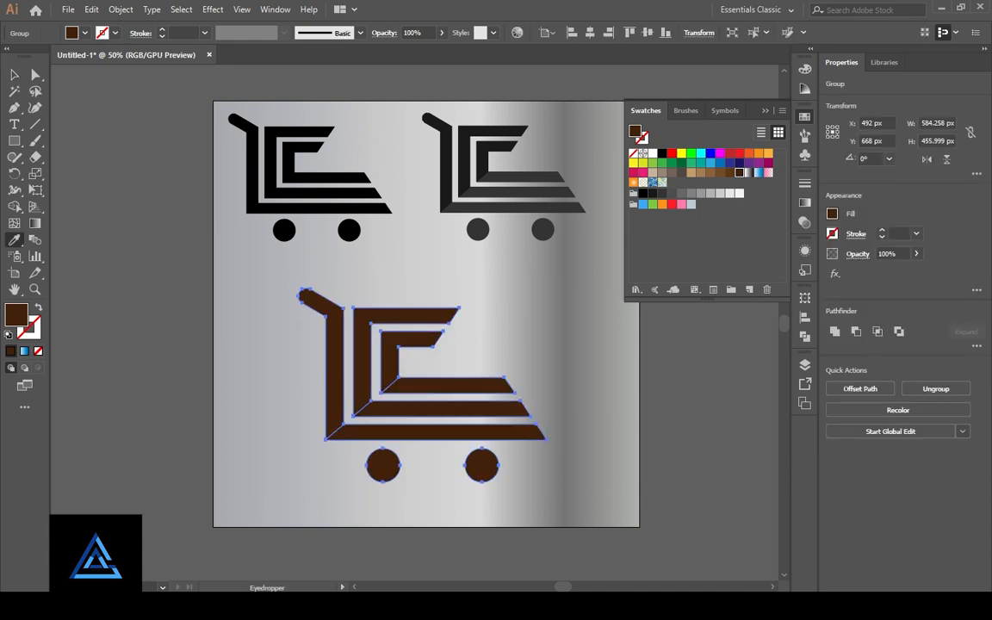
pyautogui.click(578, 362)
pyautogui.press('g')
pyautogui.moveTo(400, 289); pyautogui.dragTo(400, 416)
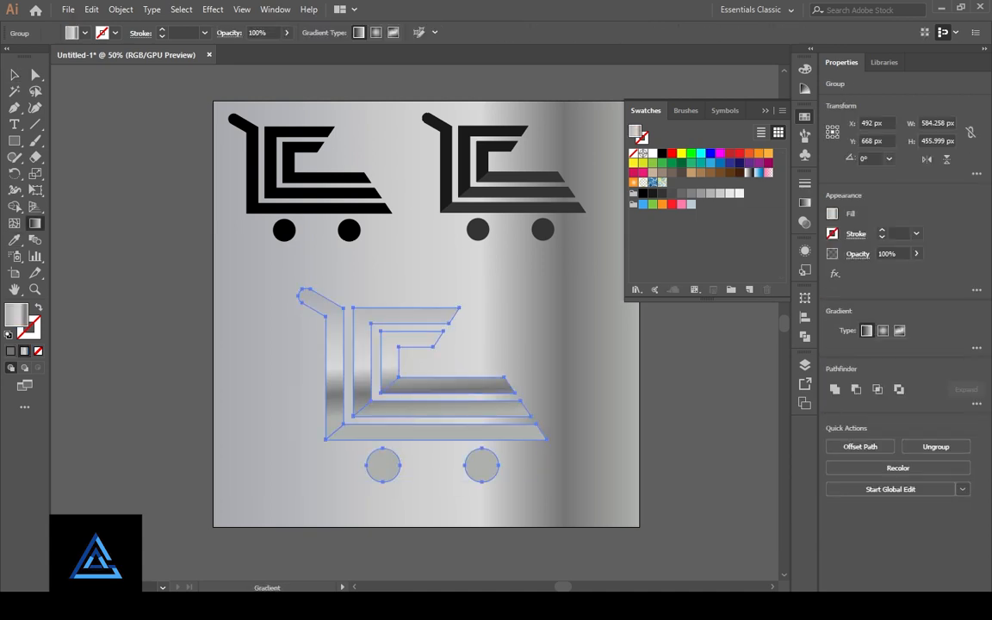
pyautogui.click(804, 203)
pyautogui.click(804, 204)
pyautogui.click(13, 75)
pyautogui.click(689, 379)
pyautogui.click(474, 386)
pyautogui.press('g')
pyautogui.moveTo(394, 298); pyautogui.dragTo(395, 335)
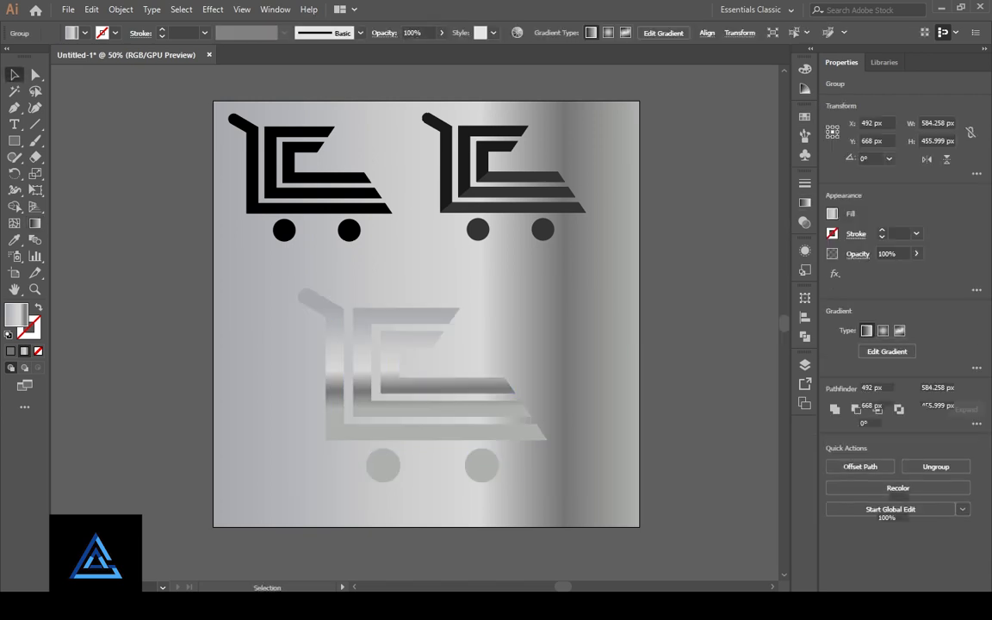
# Step: Apply the Drop Shadow effect to the large silver cart group
pyautogui.press('v')
pyautogui.click(120, 9)
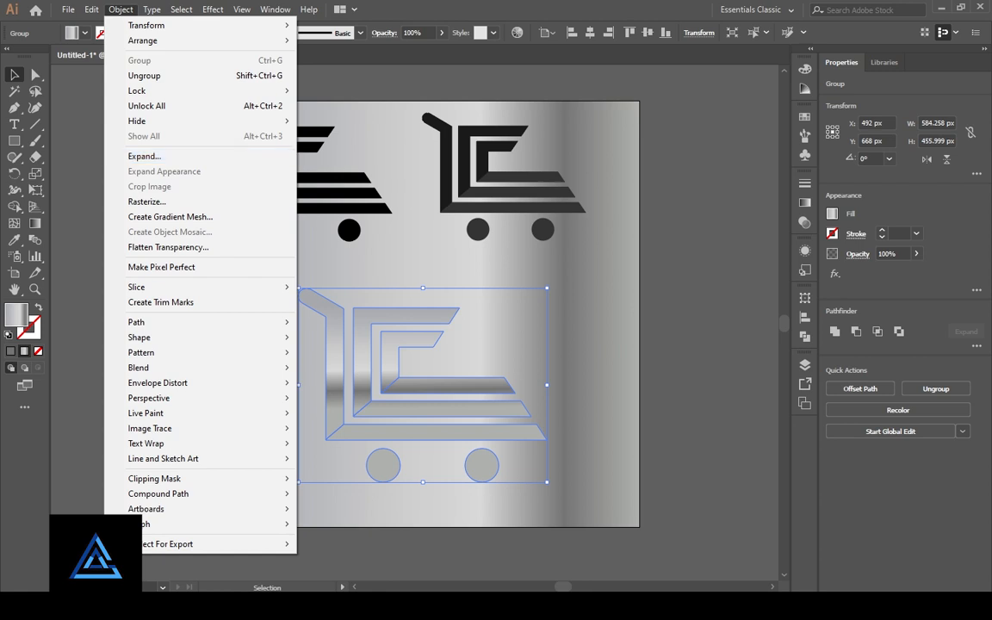
pyautogui.click(410, 163)
pyautogui.click(476, 368)
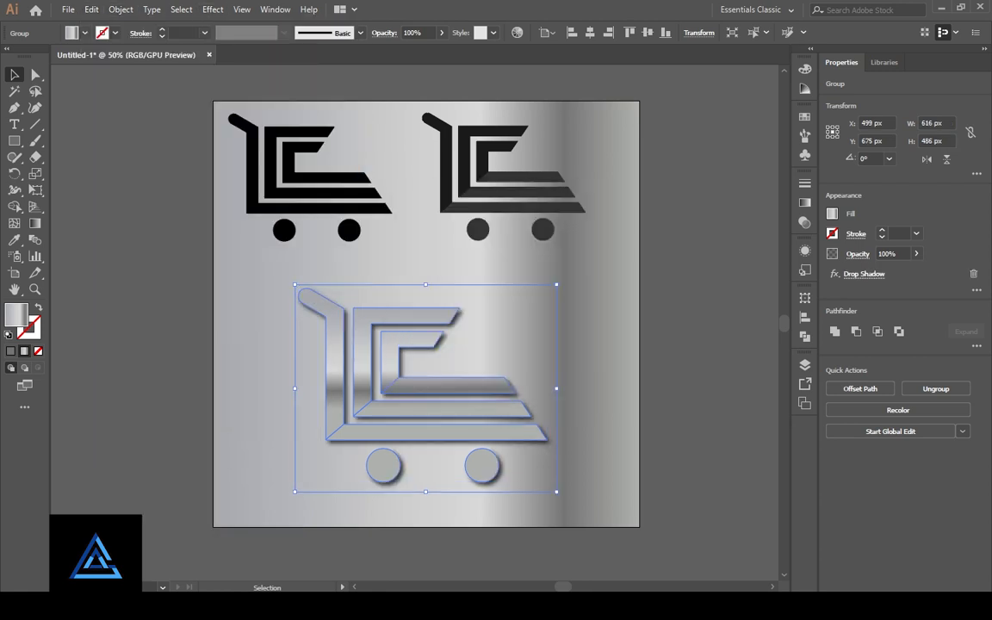
pyautogui.hotkey('ctrl', 'shift', 'a')
pyautogui.hotkey('ctrl', '+')
pyautogui.hotkey('ctrl', '+')
pyautogui.scroll(-5, 414, 323)
pyautogui.scroll(1, 414, 323)
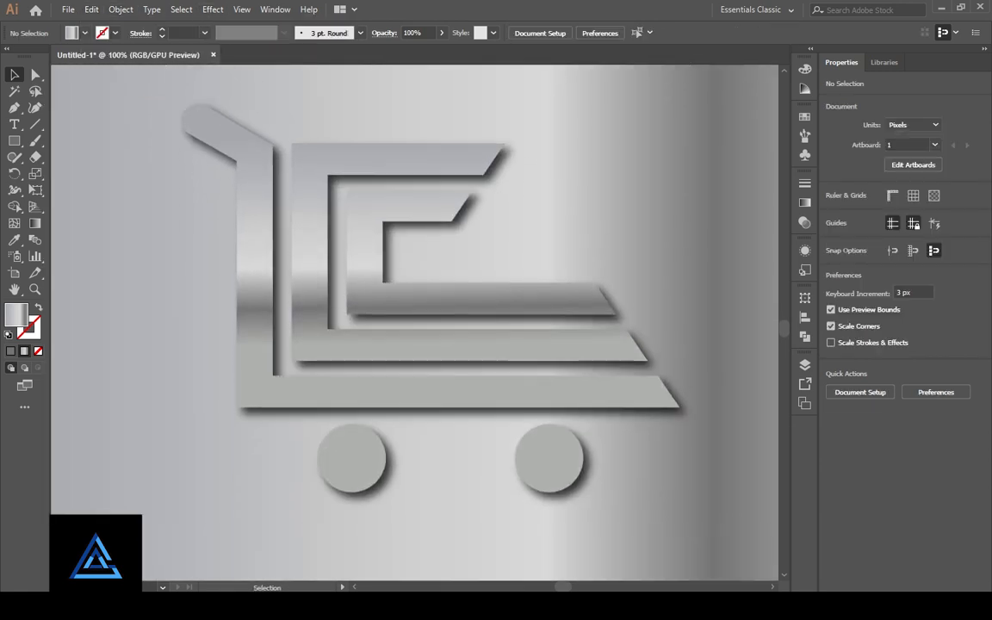
pyautogui.hotkey('ctrl', '-')
pyautogui.hotkey('ctrl', '-')
pyautogui.hotkey('ctrl', '-')
pyautogui.hotkey('ctrl', '-')
pyautogui.hotkey('ctrl', '+')
pyautogui.hotkey('ctrl', '+')
pyautogui.hotkey('ctrl', '+')
pyautogui.hotkey('ctrl', '+')
# Step: Add a 1 pt stroke to the large silver cart group and colour it with the black swatch
pyautogui.click(413, 344)
pyautogui.click(33, 331)
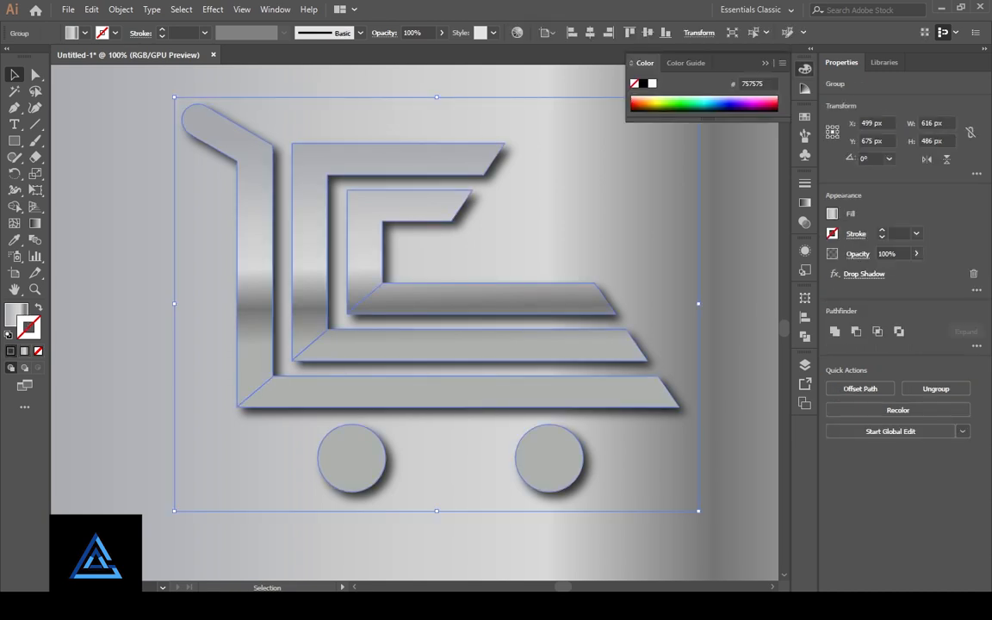
pyautogui.click(10, 352)
pyautogui.click(805, 116)
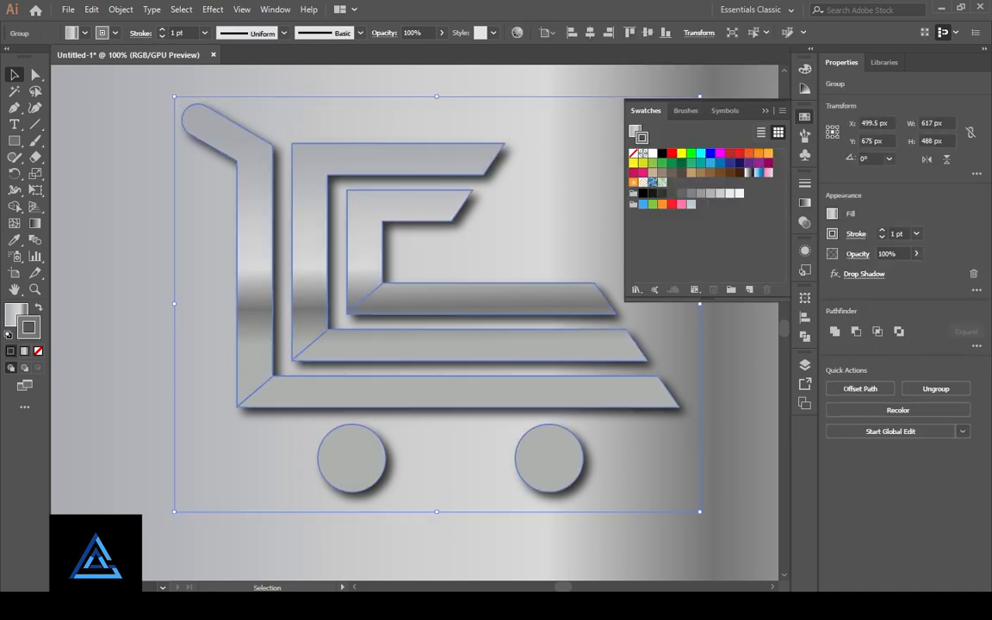
pyautogui.click(661, 153)
pyautogui.hotkey('ctrl', 'shift', 'a')
# Step: Recolour the large silver cart's stroke with a grey swatch from the grays group
pyautogui.click(414, 344)
pyautogui.click(681, 193)
pyautogui.hotkey('ctrl', 'shift', 'a')
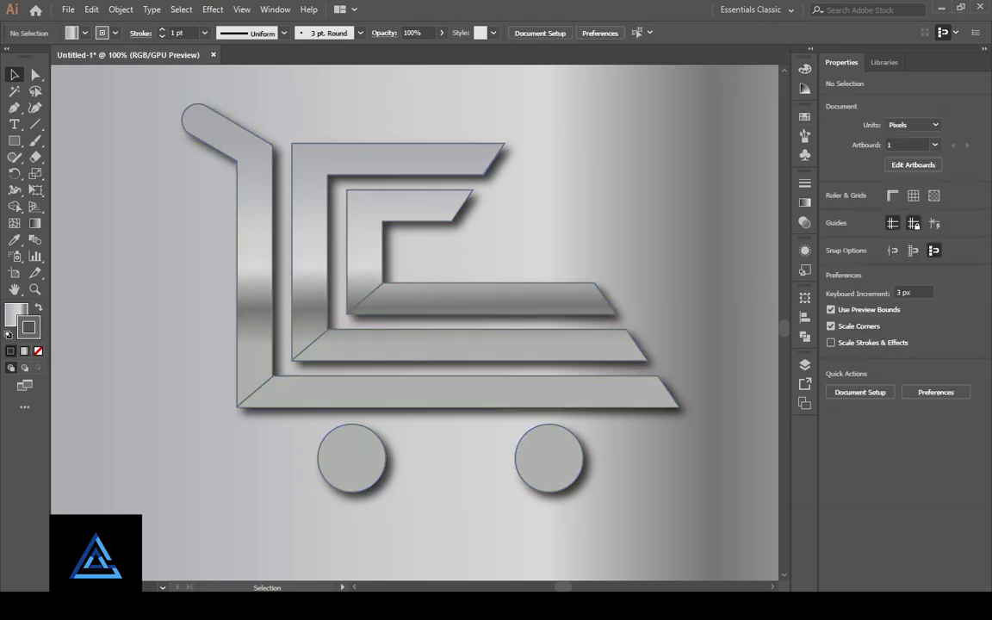
# Step: Scale the large silver cart group down about its centre so it is smaller than the two carts above it
pyautogui.hotkey('ctrl', '-')
pyautogui.hotkey('ctrl', '-')
pyautogui.hotkey('ctrl', '-')
pyautogui.click(422, 382)
pyautogui.moveTo(335, 313); pyautogui.dragTo(384, 352)
pyautogui.hotkey('ctrl', 'shift', 'a')
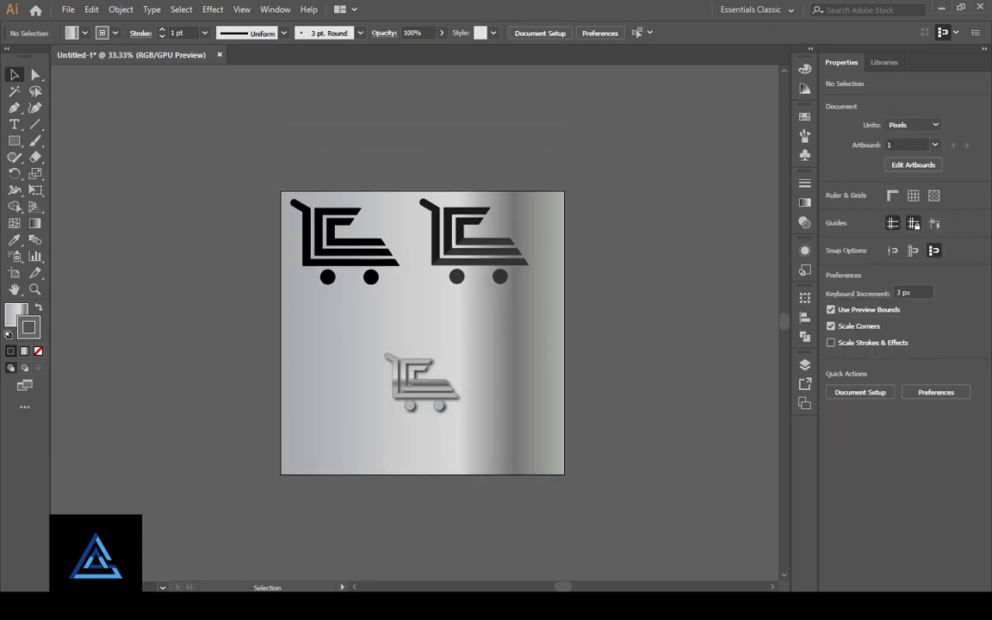
# Step: Move the dark grey cart to the artboard's lower half and place the silver cart, enlarged, in the upper-right corner
pyautogui.moveTo(478, 242); pyautogui.dragTo(473, 272)
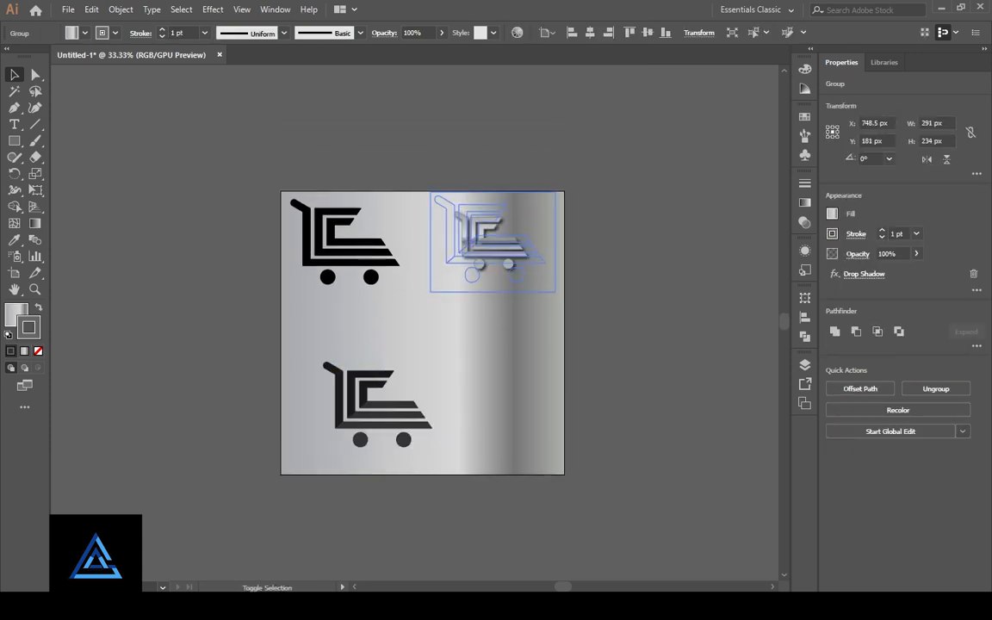
pyautogui.moveTo(556, 292); pyautogui.dragTo(555, 292)
pyautogui.hotkey('ctrl', 'shift', 'a')
# Step: Centre the dark grey cart in the artboard's lower half and enlarge it proportionally beyond the two upper carts
pyautogui.moveTo(379, 404); pyautogui.dragTo(414, 368)
pyautogui.moveTo(468, 410); pyautogui.dragTo(492, 430)
pyautogui.hotkey('ctrl', 'shift', 'a')
# Step: Examine the outline, gradient and drop shadow of the silver cart up close, including its path edges
pyautogui.hotkey('ctrl', '+')
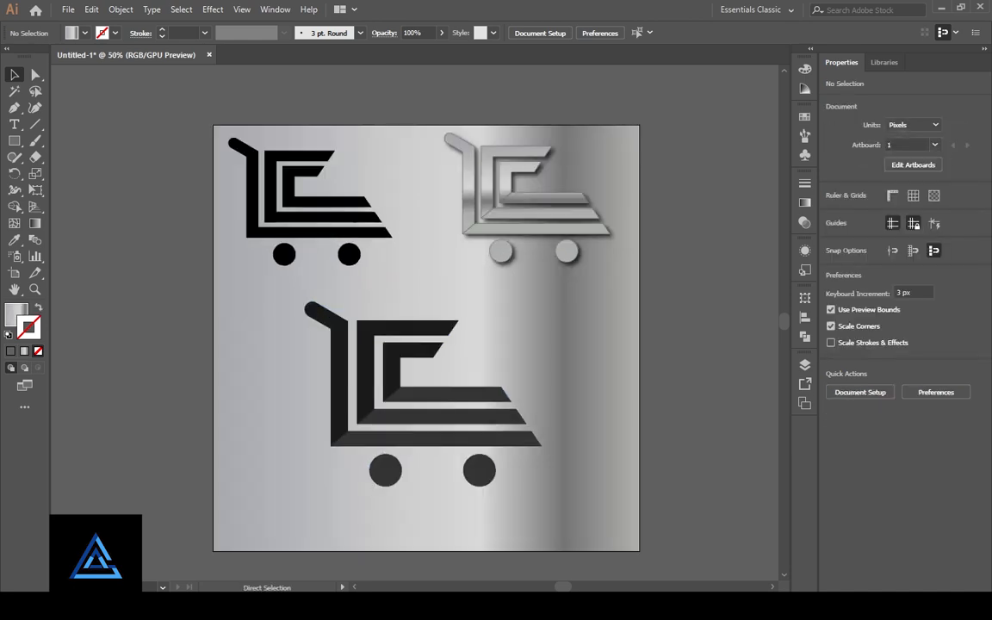
pyautogui.hotkey('ctrl', '+')
pyautogui.hotkey('ctrl', '+')
pyautogui.hotkey('ctrl', '+')
pyautogui.moveTo(595, 120); pyautogui.dragTo(339, 474)
pyautogui.click(379, 398)
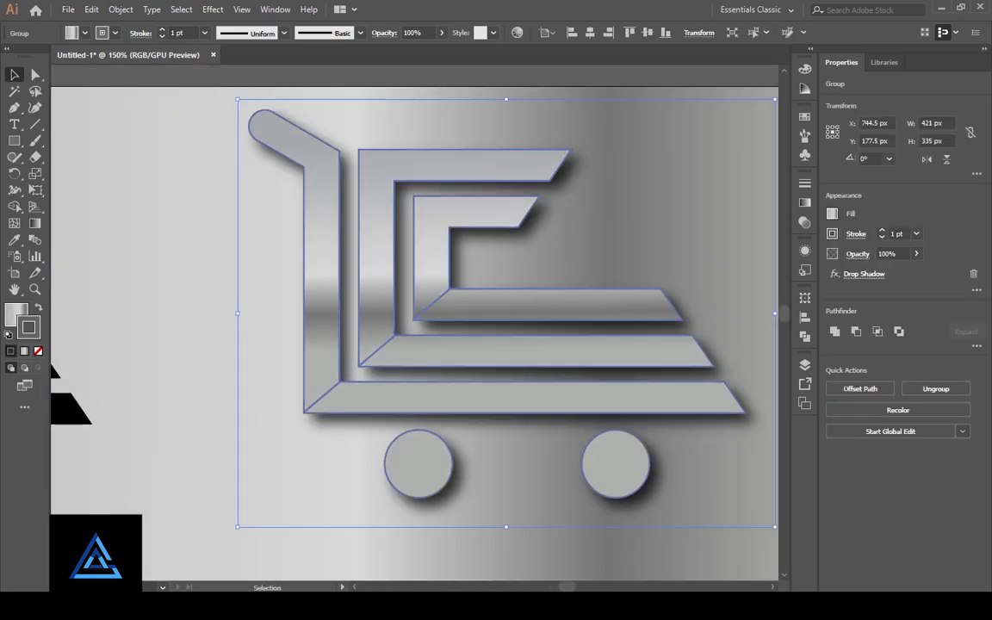
pyautogui.hotkey('ctrl', 'shift', 'a')
pyautogui.hotkey('ctrl', '-')
pyautogui.hotkey('ctrl', '-')
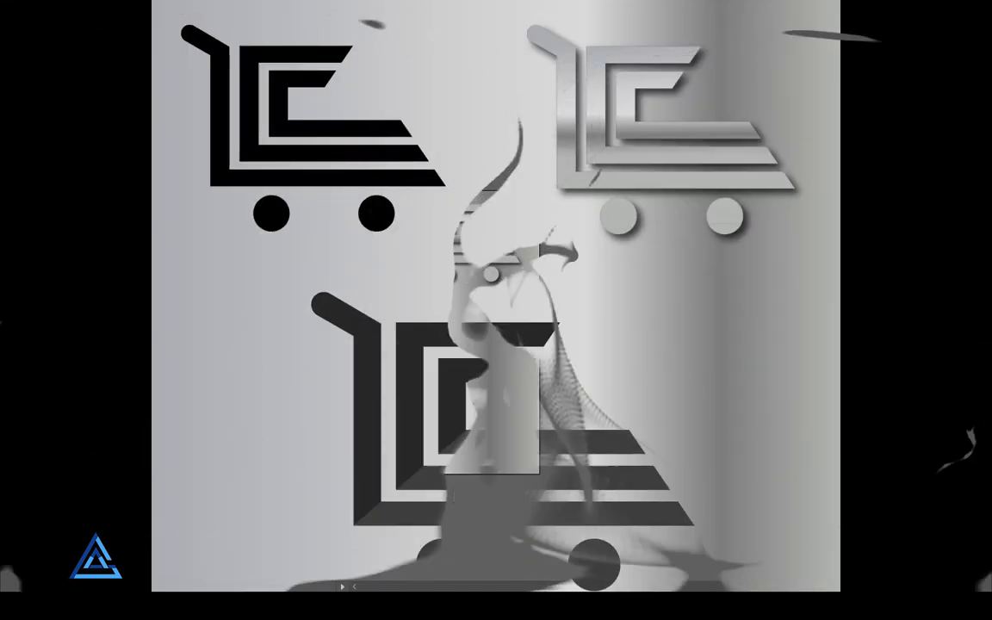